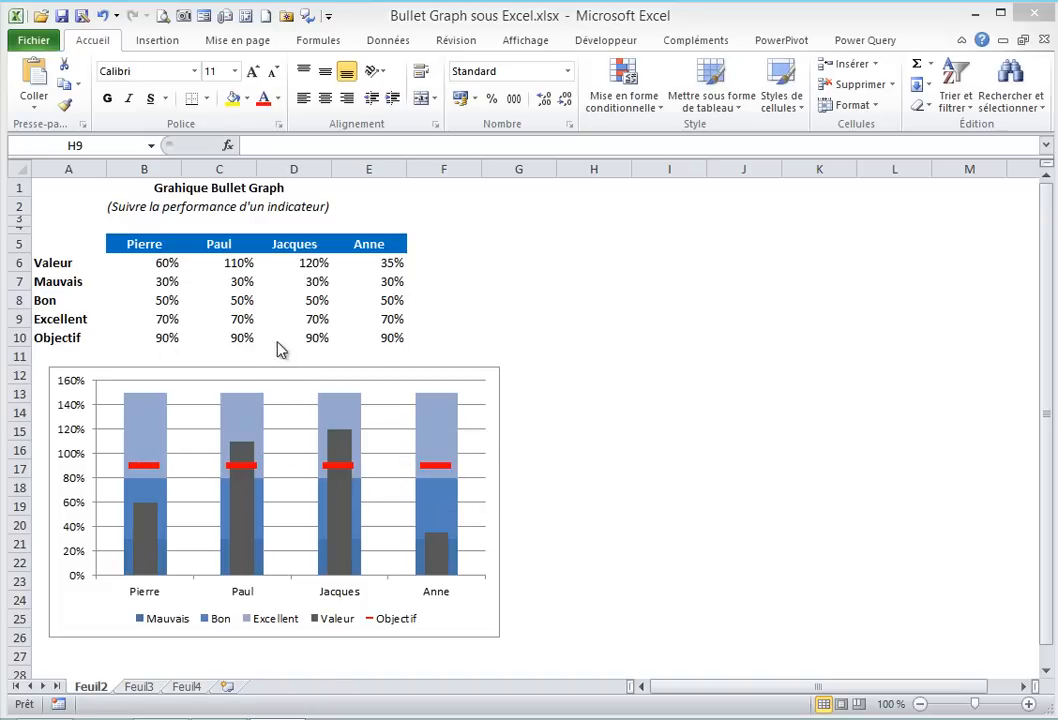
# Examine the threshold bands and value bars of the finished bullet graph on sheet Feuil2
pyautogui.moveTo(445, 563)
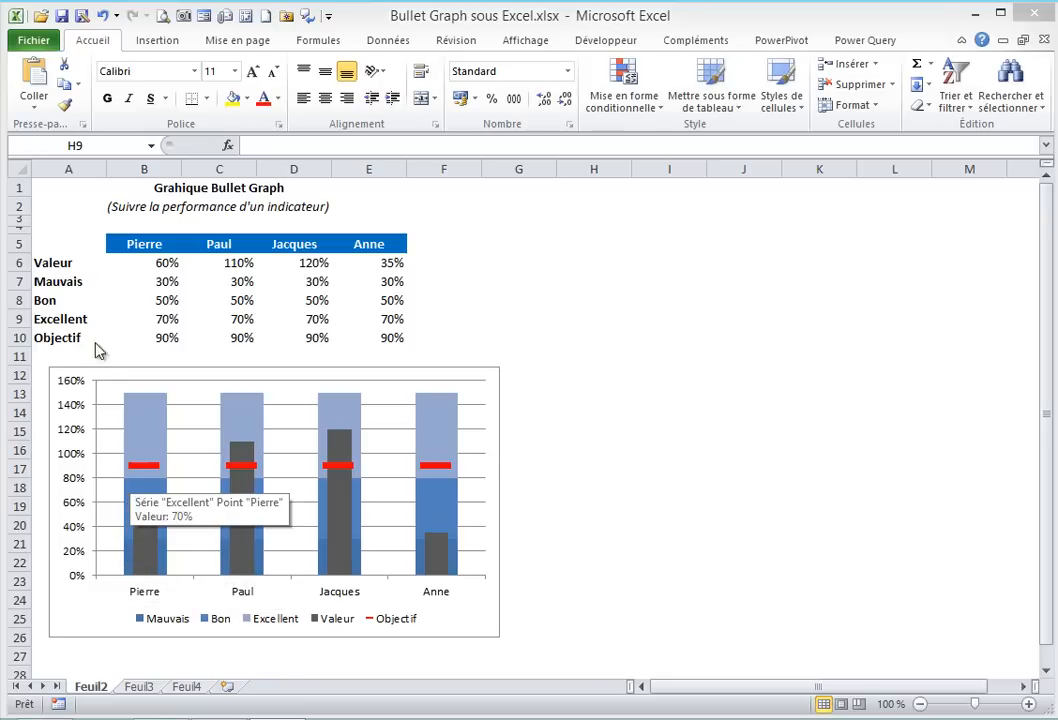
pyautogui.moveTo(157, 497)
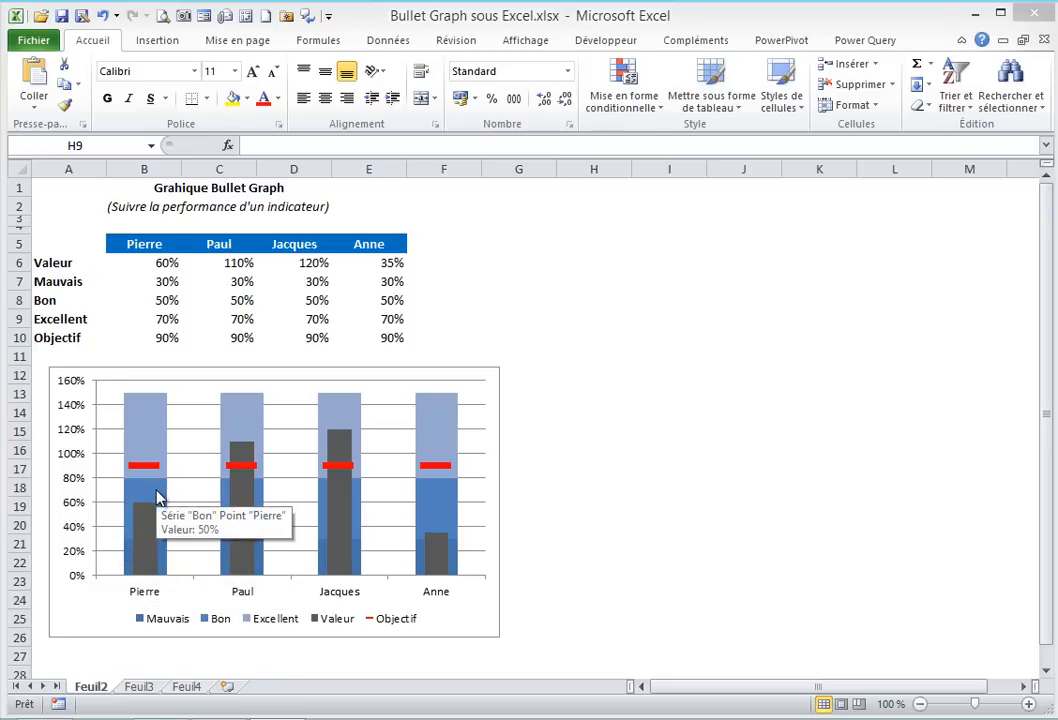
pyautogui.moveTo(157, 424)
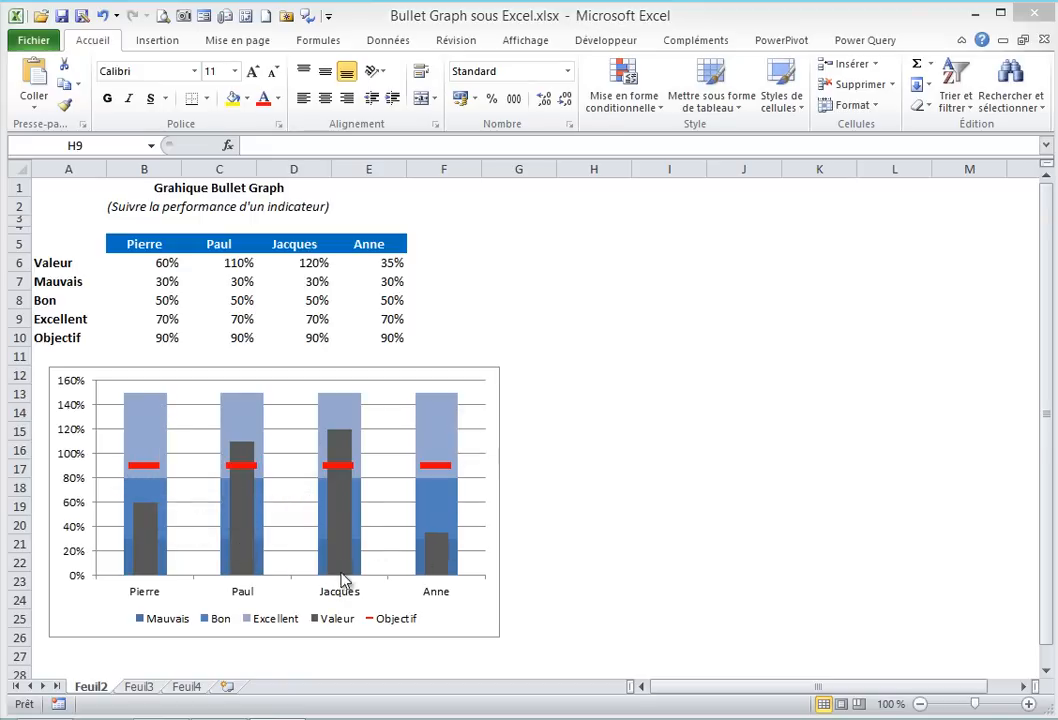
pyautogui.moveTo(344, 560)
pyautogui.moveTo(348, 420)
# Open sheet Feuil3 and review the Mauvais, Bon and Excellent thresholds in column B
pyautogui.click(140, 689)
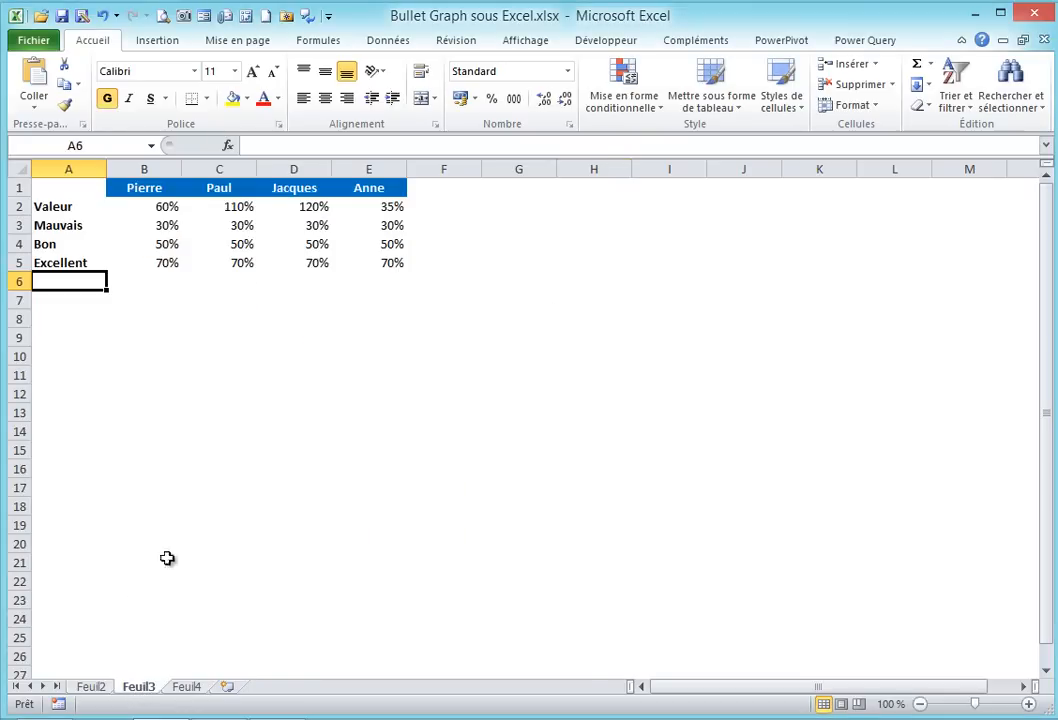
pyautogui.click(119, 355)
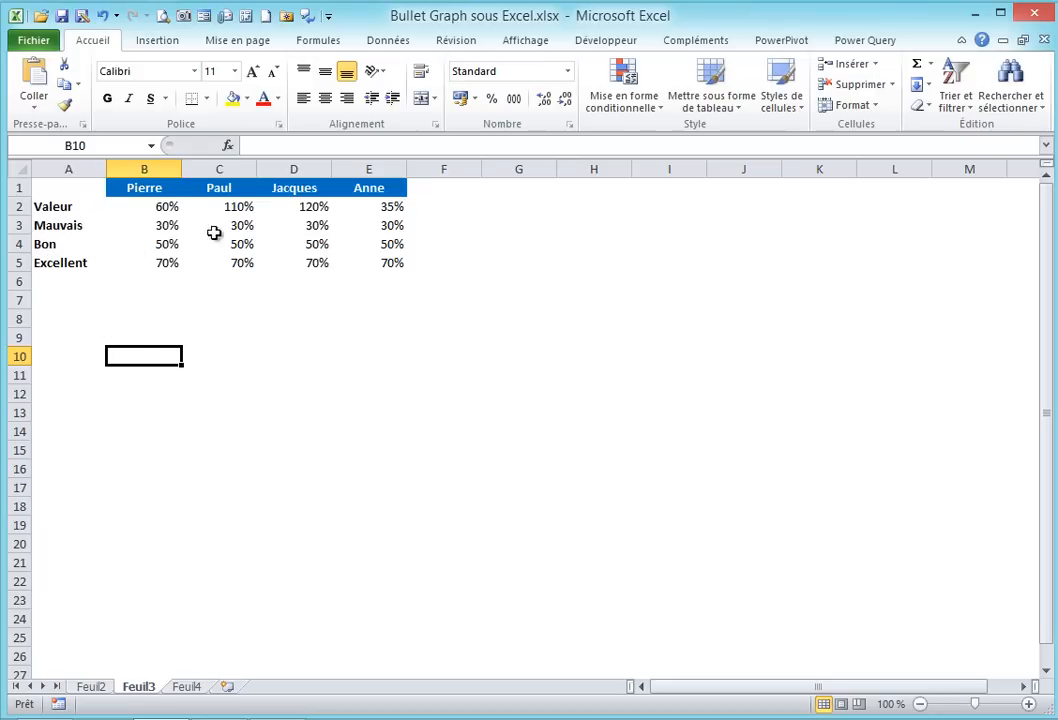
pyautogui.click(159, 228)
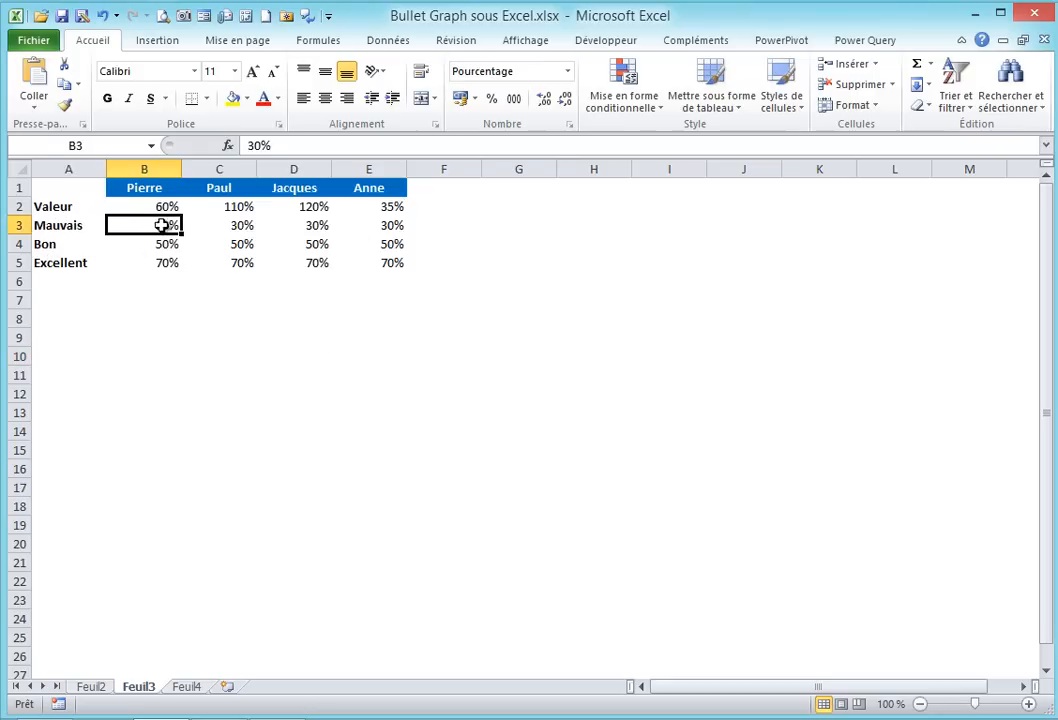
pyautogui.click(172, 246)
pyautogui.click(170, 262)
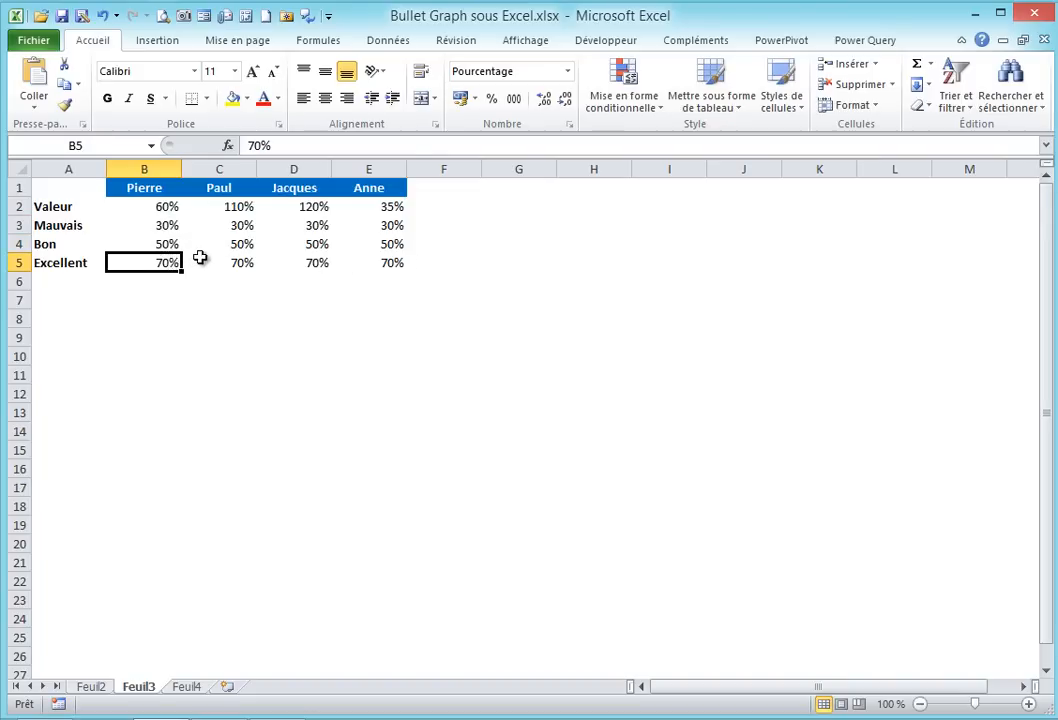
pyautogui.click(121, 372)
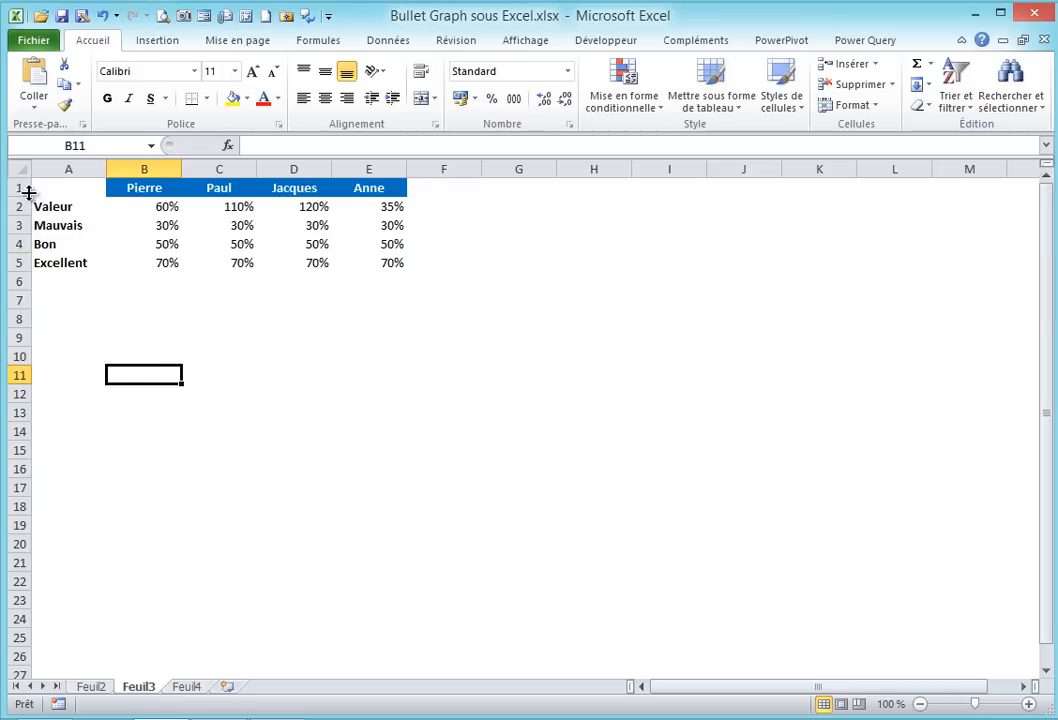
# Insert a 2D stacked column chart from A1:E5 and place it below the data table, starting around row 8
pyautogui.moveTo(47, 187); pyautogui.dragTo(373, 260)
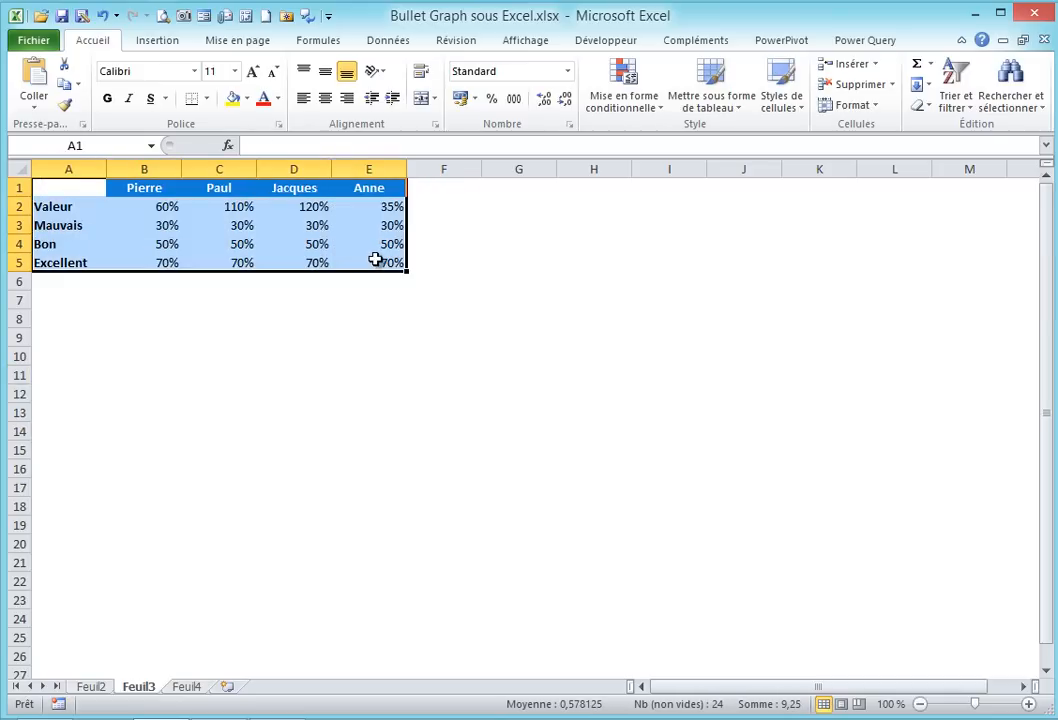
pyautogui.click(150, 38)
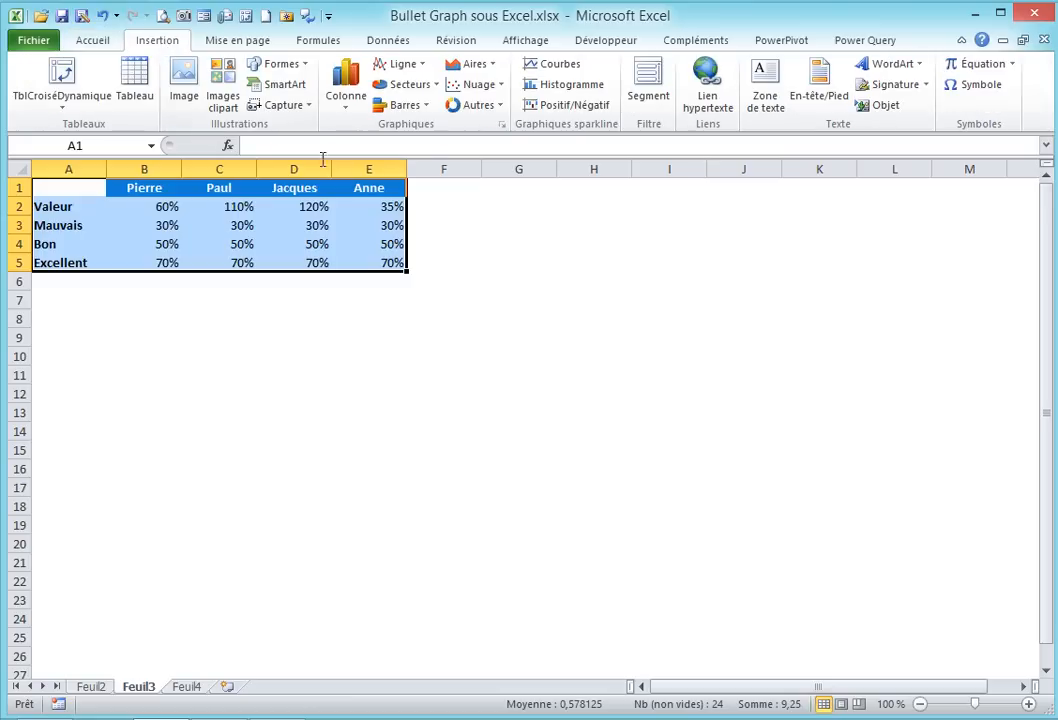
pyautogui.click(348, 115)
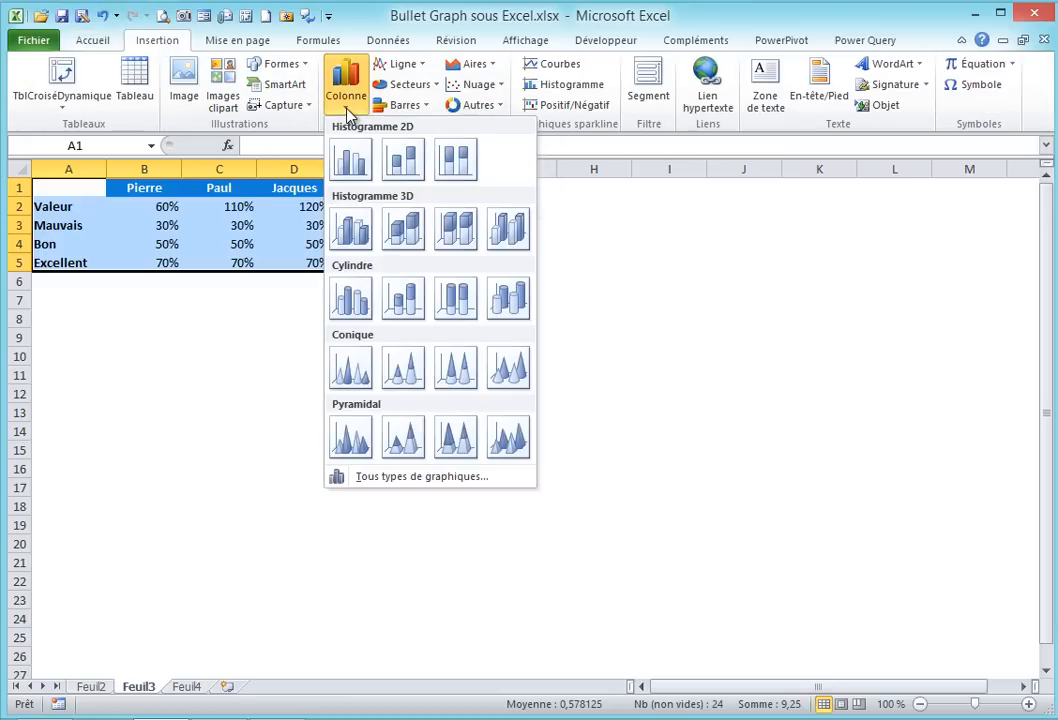
pyautogui.click(404, 163)
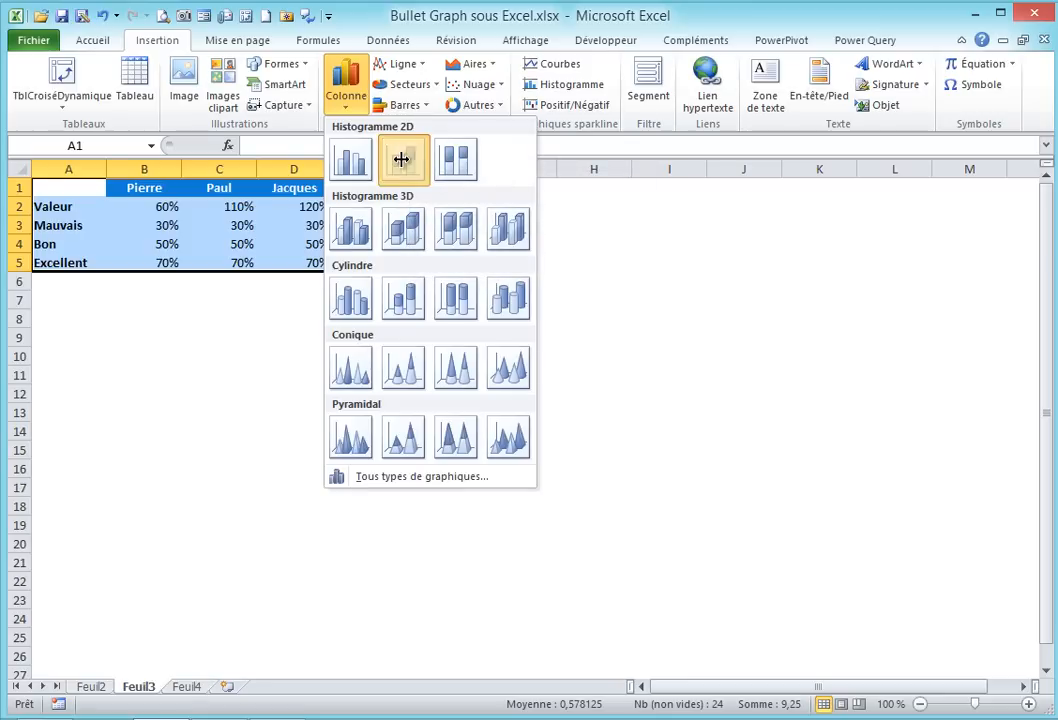
pyautogui.moveTo(546, 296); pyautogui.dragTo(280, 321)
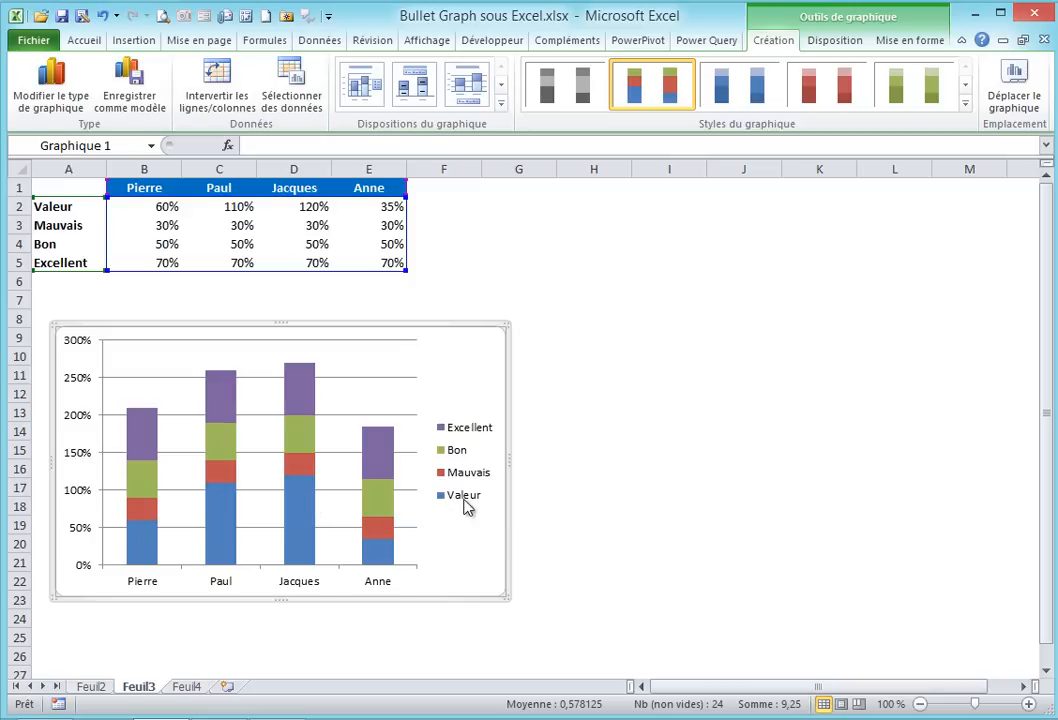
# Plot the Valeur series on the secondary axis and set its gap width to about 294%
pyautogui.click(303, 525)
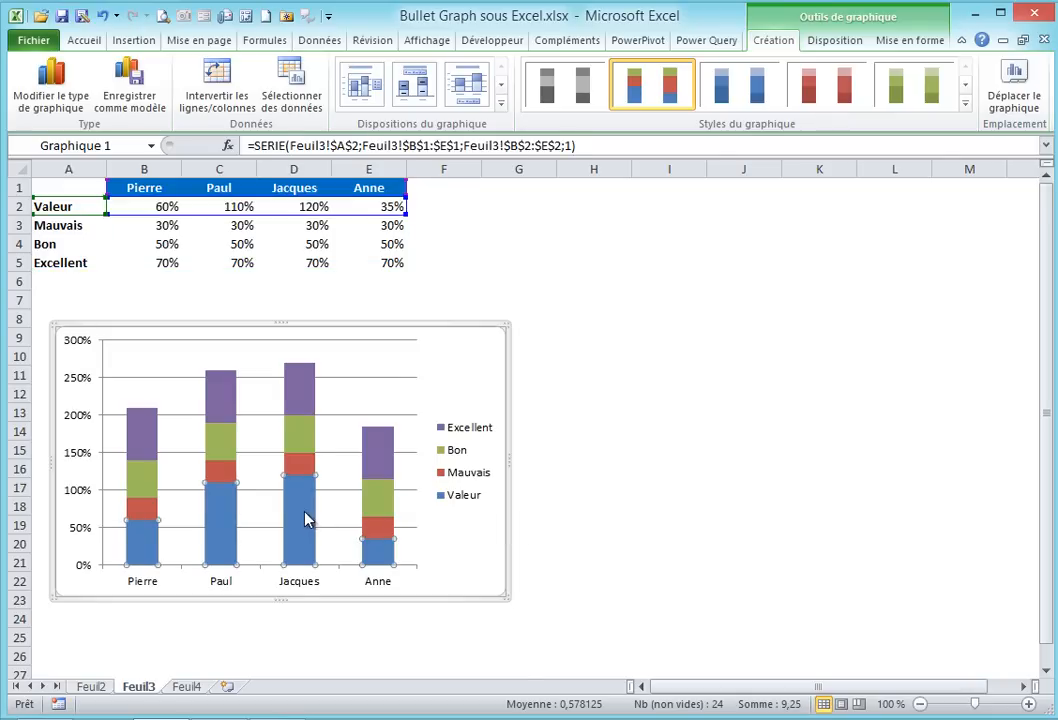
pyautogui.rightClick(306, 518)
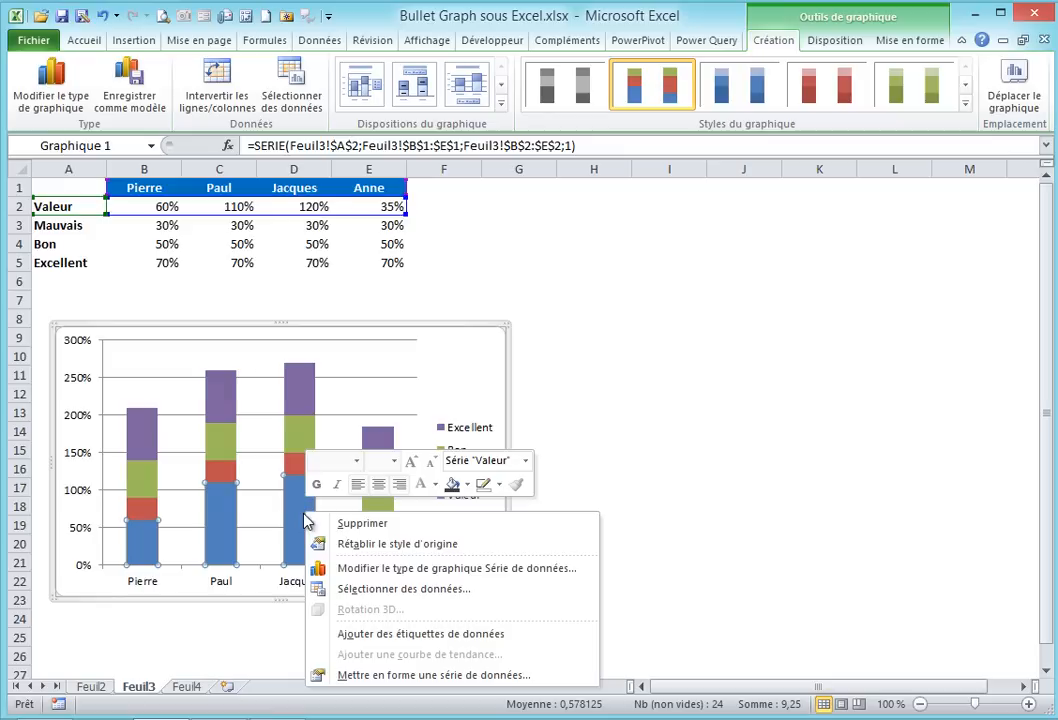
pyautogui.click(401, 675)
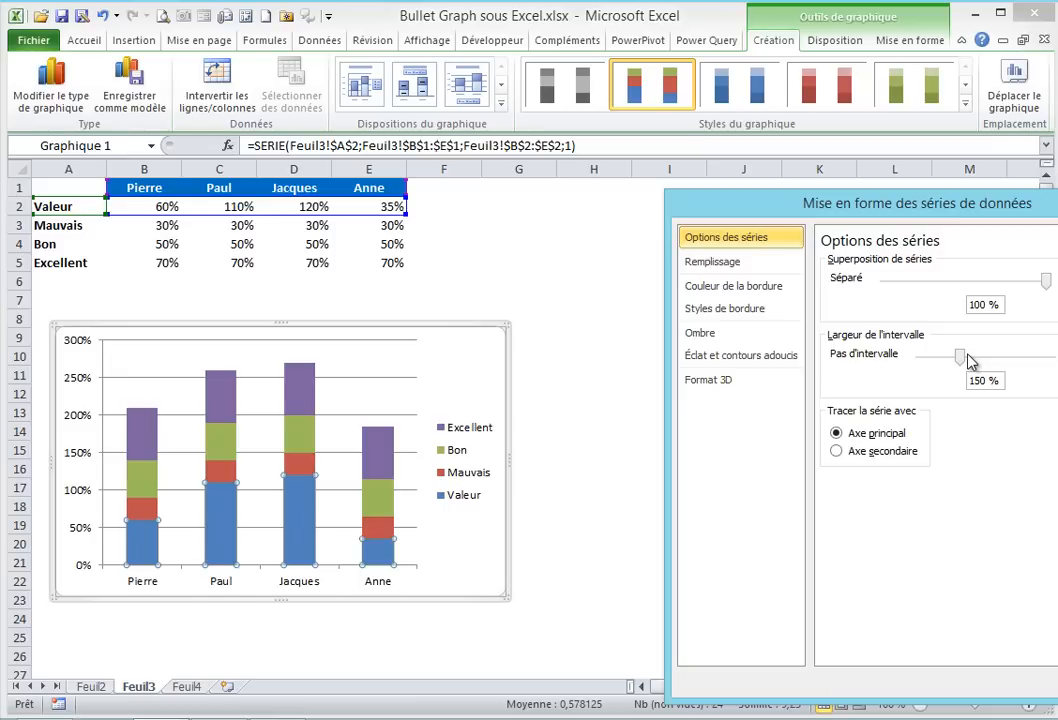
pyautogui.click(837, 452)
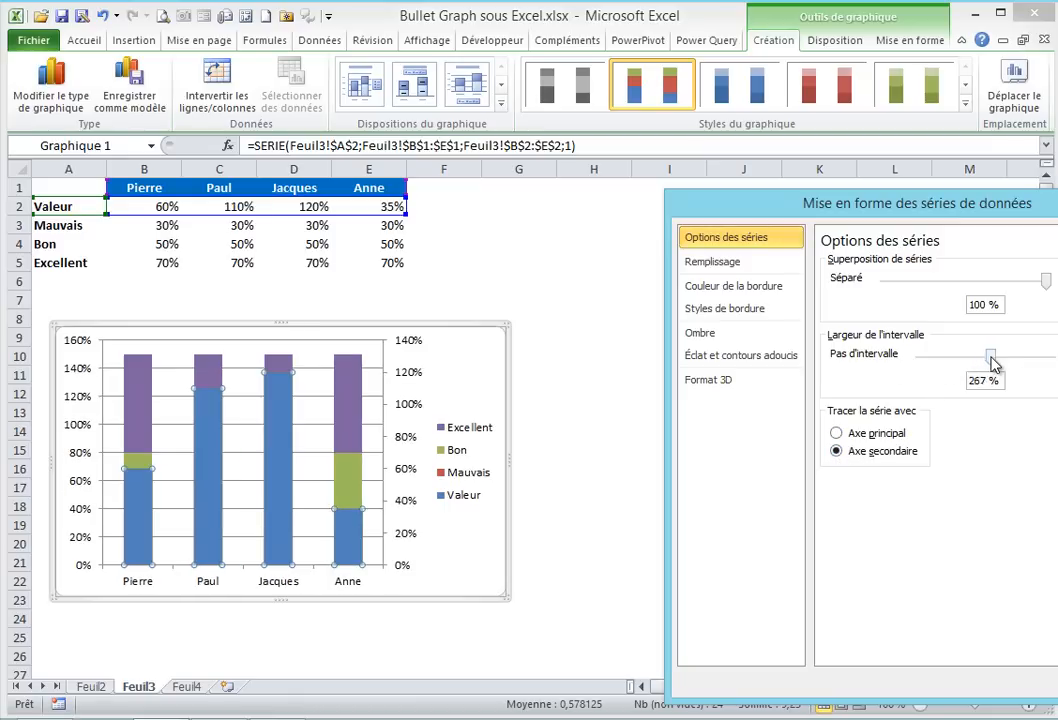
pyautogui.moveTo(993, 364); pyautogui.dragTo(996, 365)
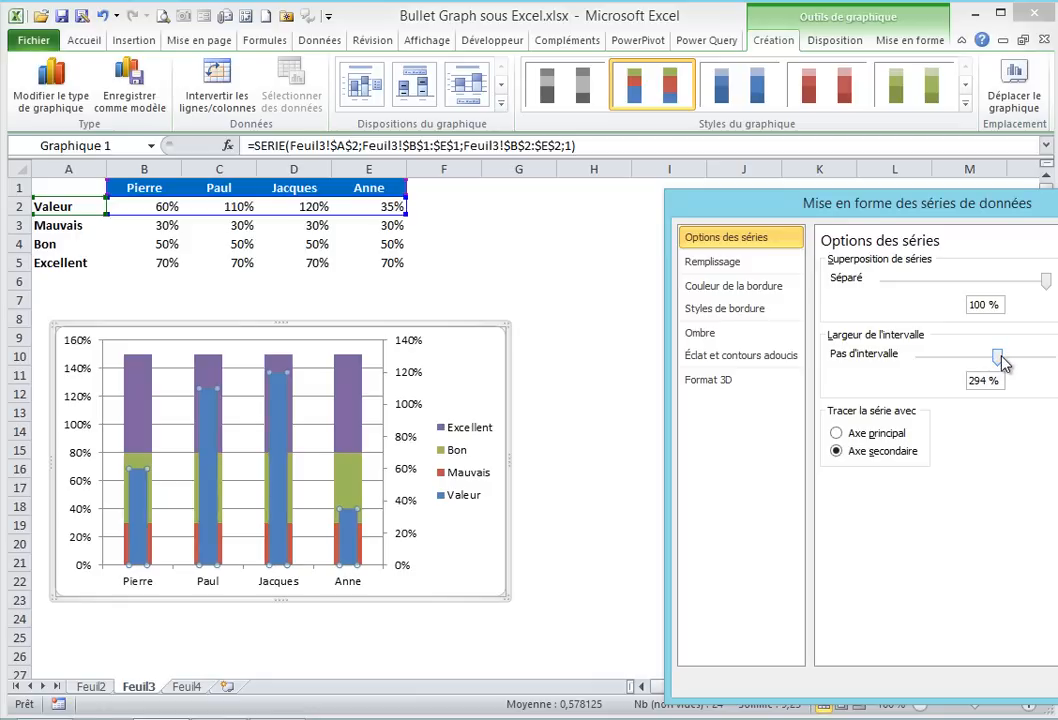
pyautogui.moveTo(1004, 364); pyautogui.dragTo(999, 364)
pyautogui.moveTo(1004, 361); pyautogui.dragTo(1003, 364)
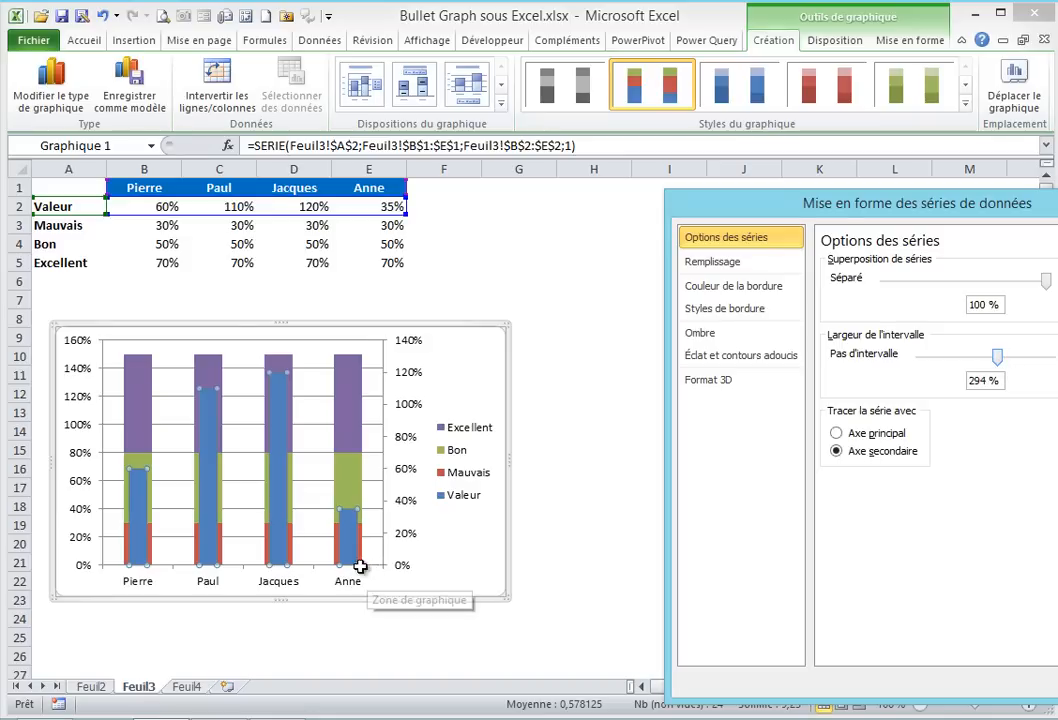
# Apply the flat monochrome blue chart style to the stacked column chart
pyautogui.moveTo(351, 524)
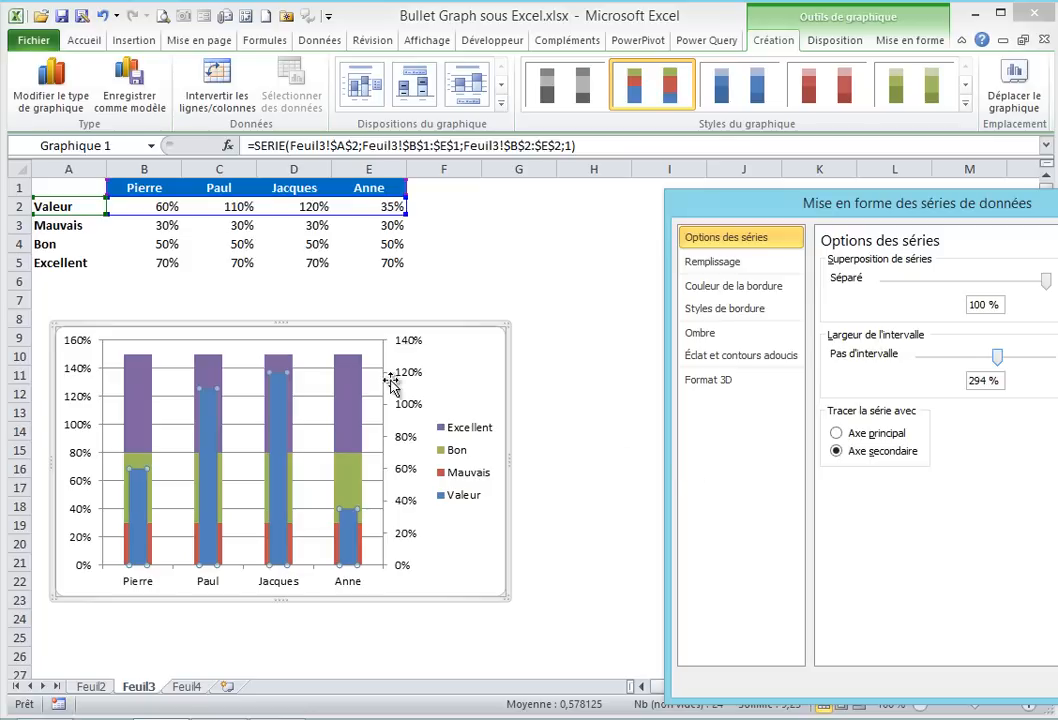
pyautogui.click(350, 400)
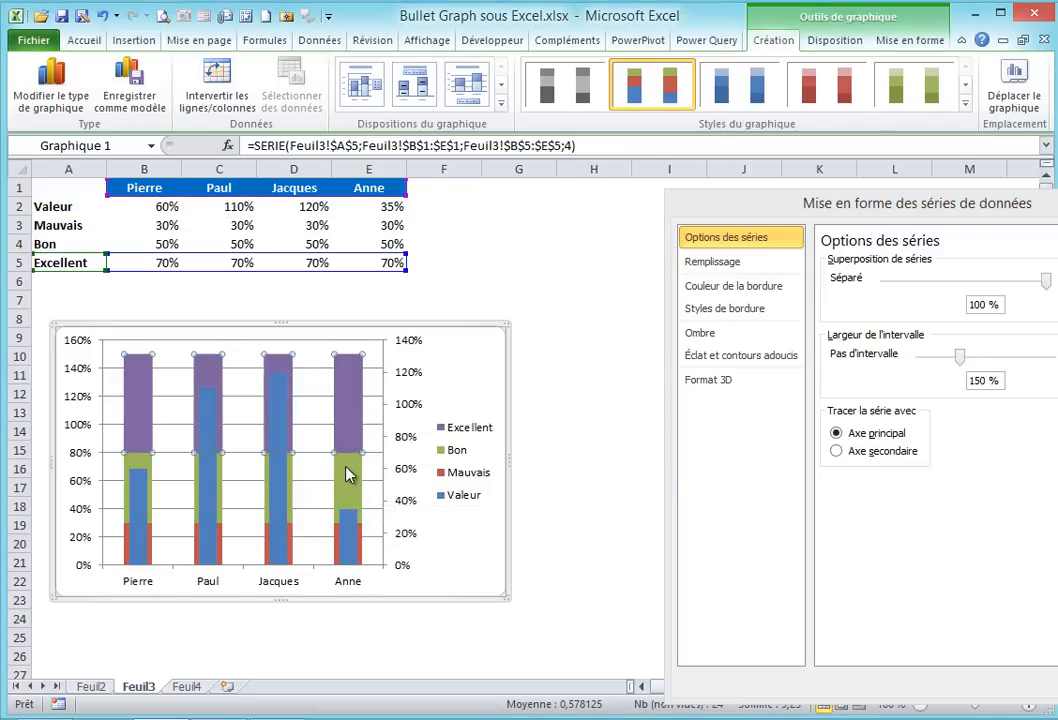
pyautogui.click(966, 105)
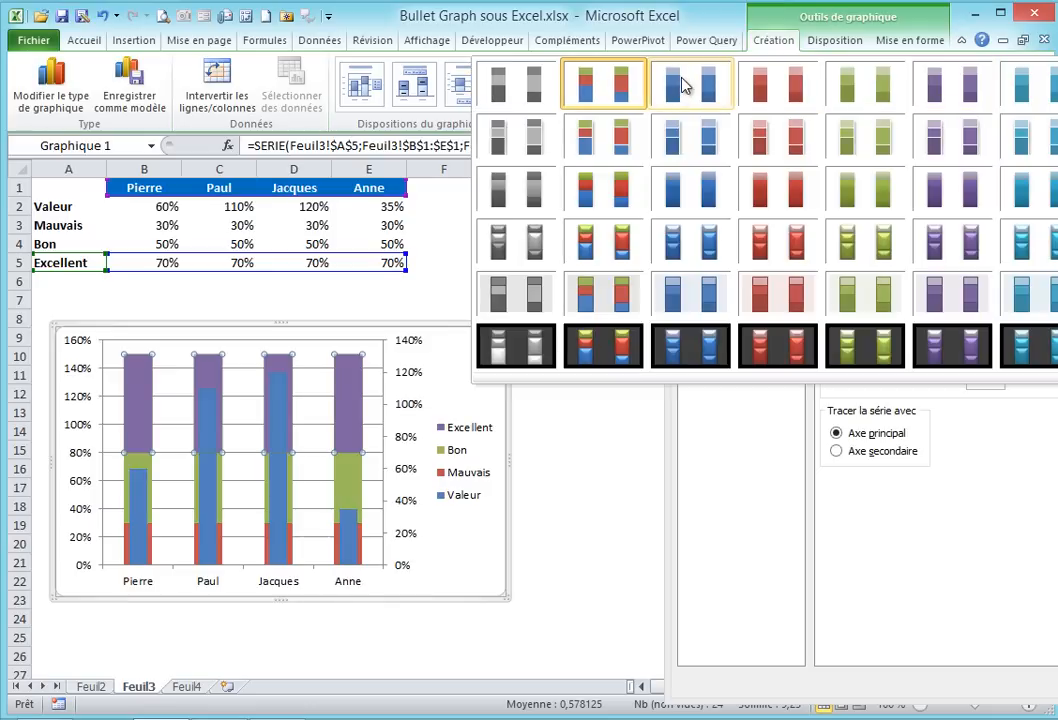
pyautogui.click(676, 90)
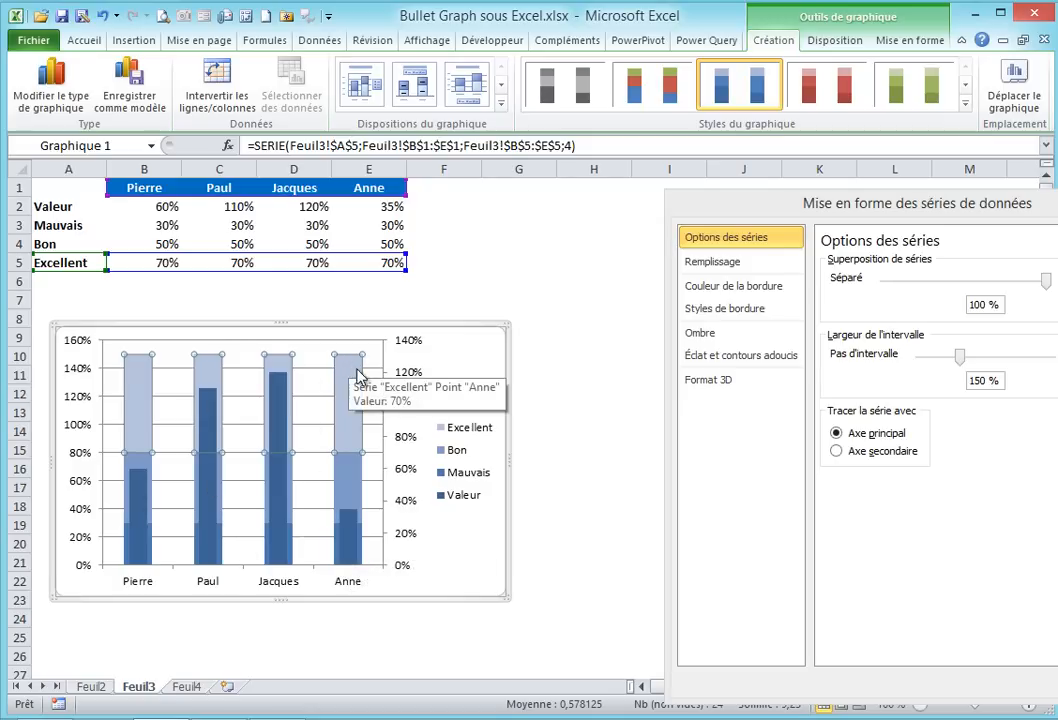
# Fill the Valeur series bars with a dark grey theme colour
pyautogui.click(349, 540)
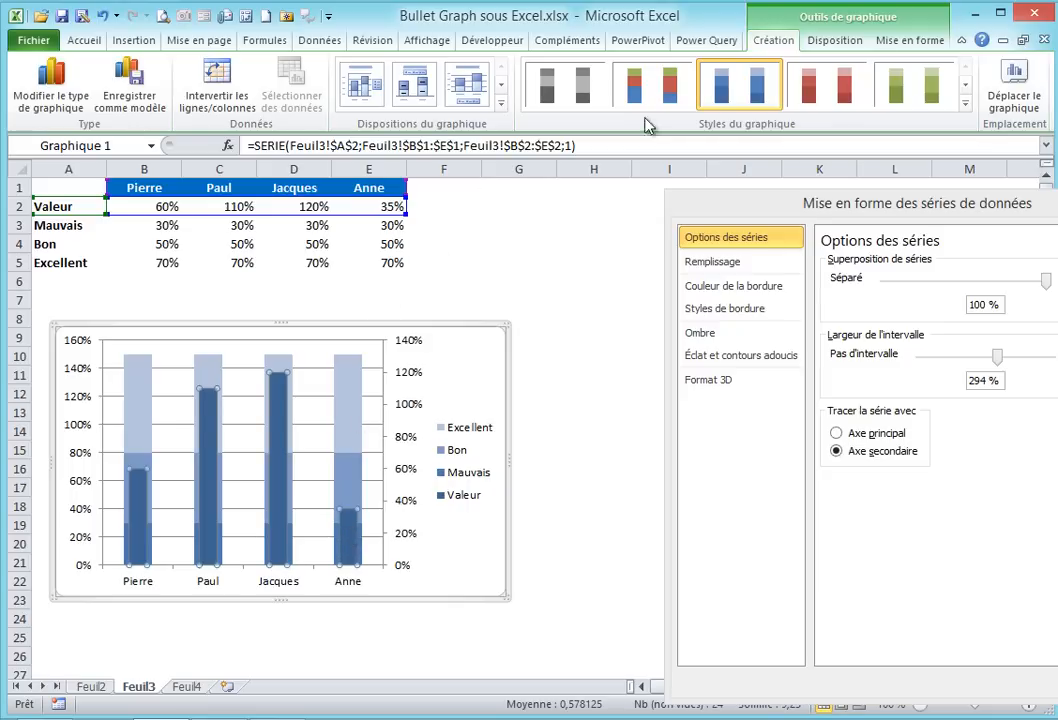
pyautogui.click(912, 40)
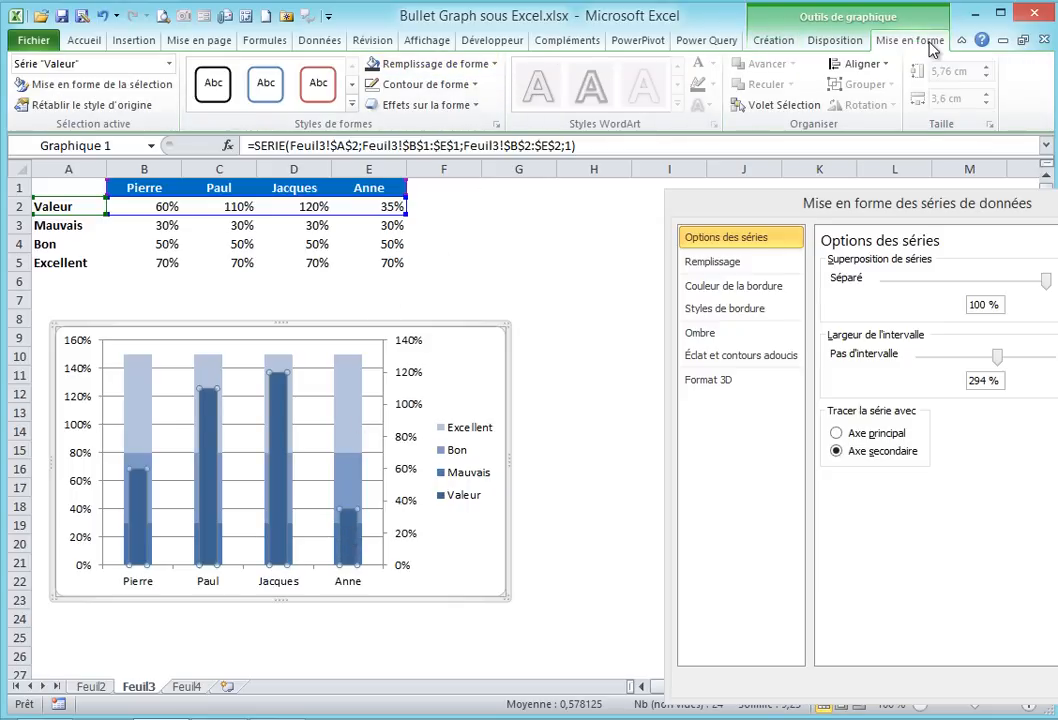
pyautogui.click(496, 64)
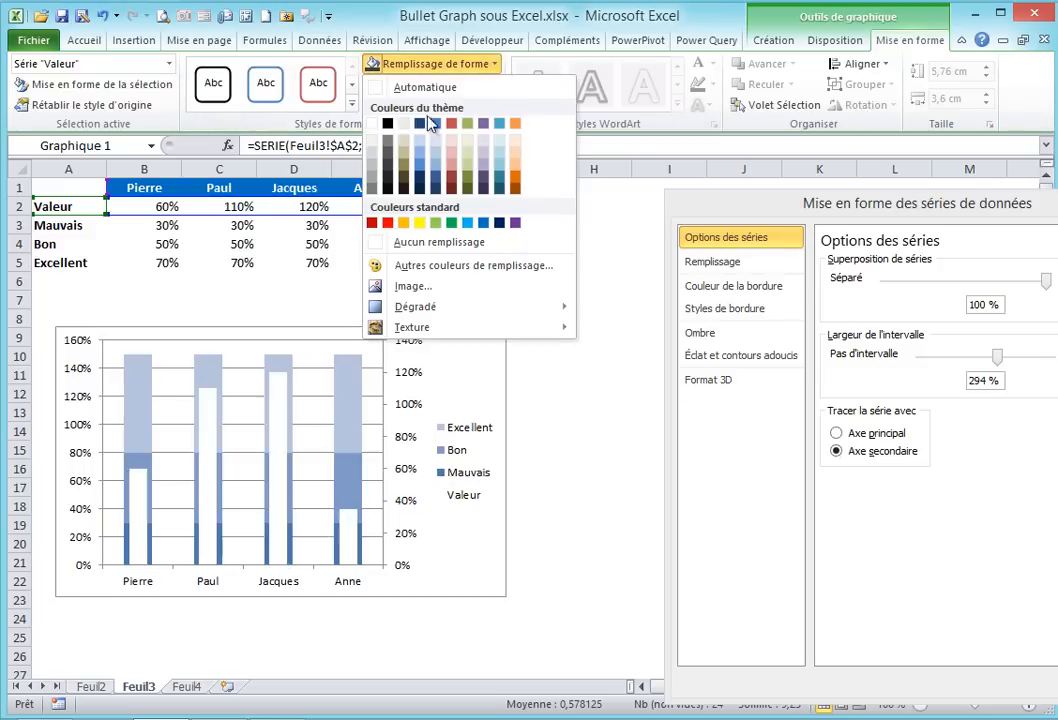
pyautogui.click(387, 155)
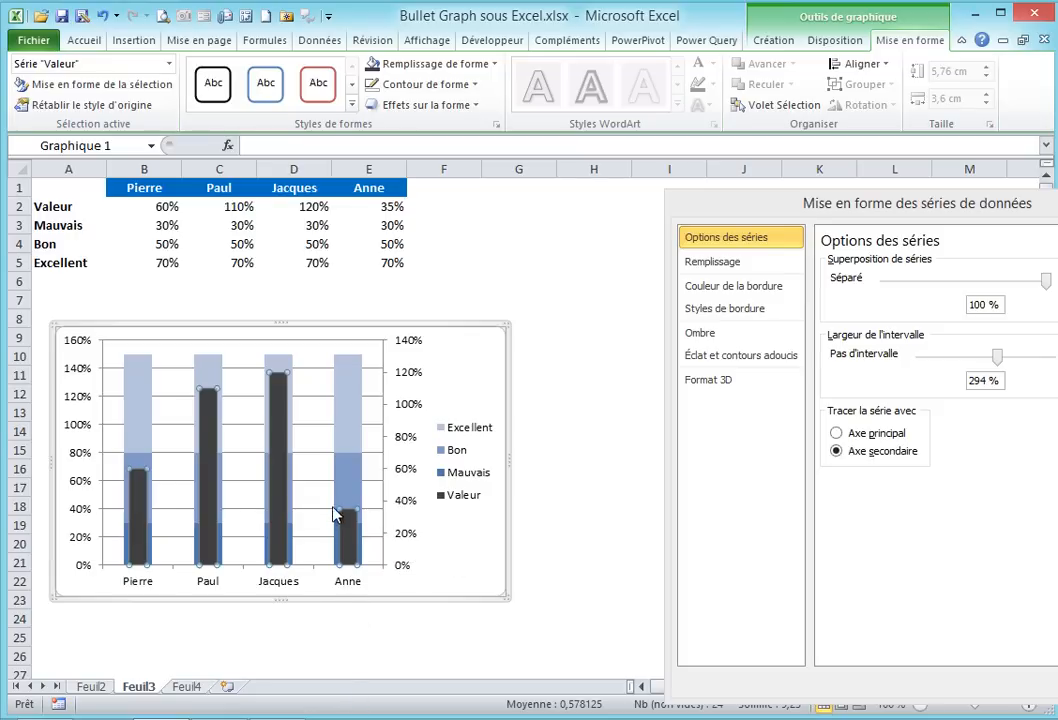
# Delete the chart's secondary vertical axis and display the legend below the plot
pyautogui.click(410, 372)
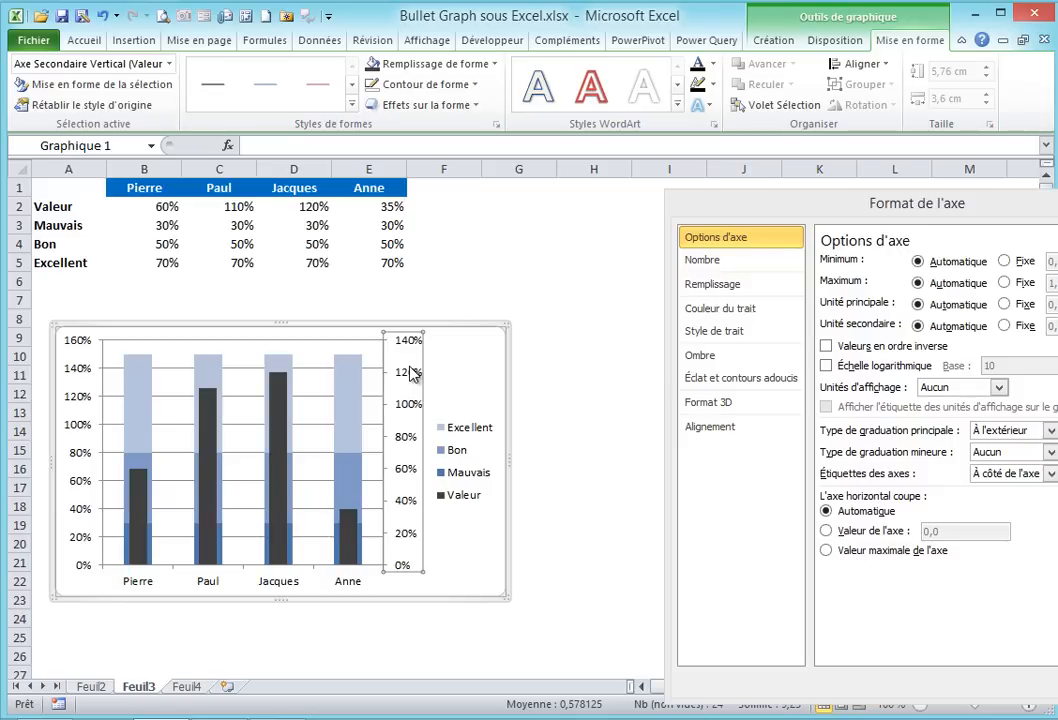
pyautogui.press('Delete')
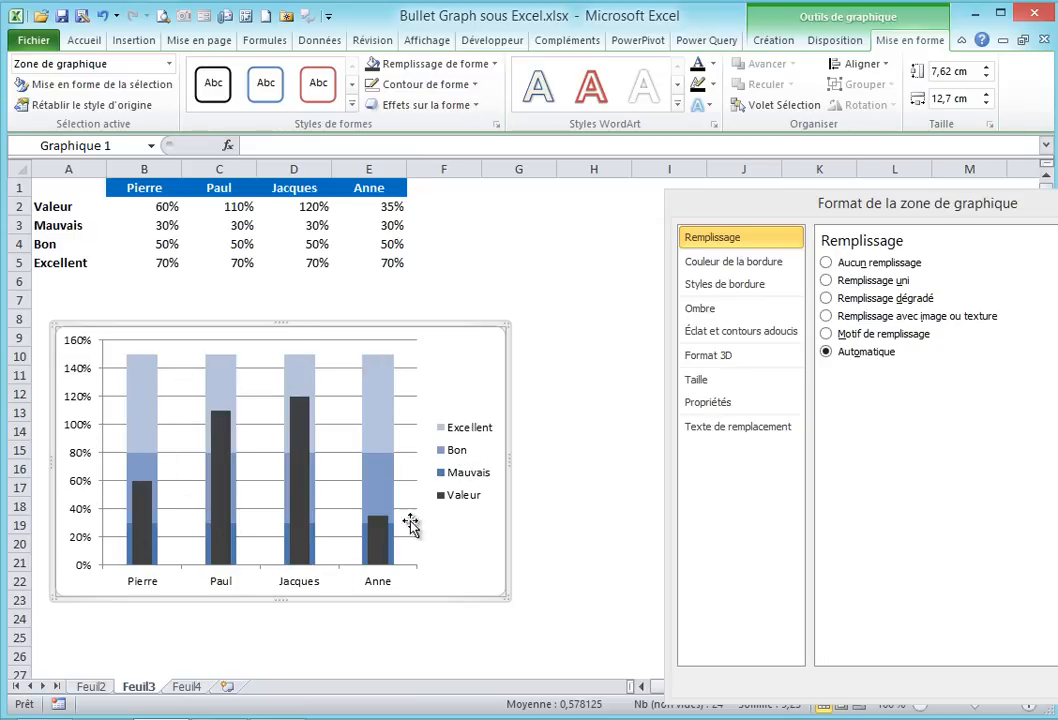
pyautogui.click(461, 458)
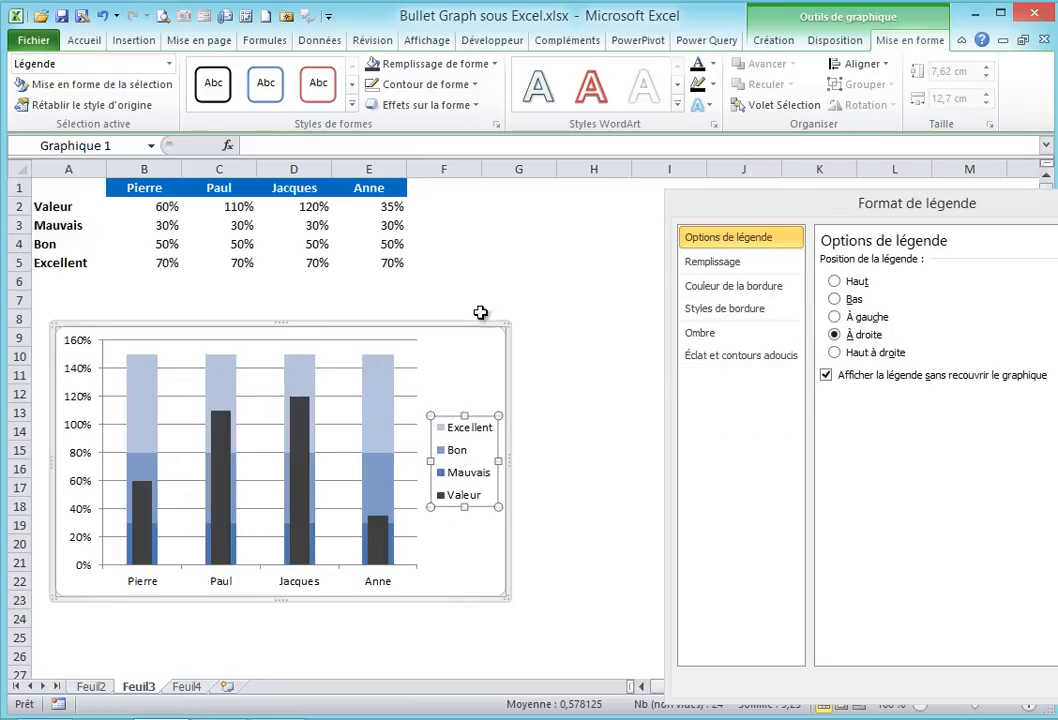
pyautogui.click(840, 40)
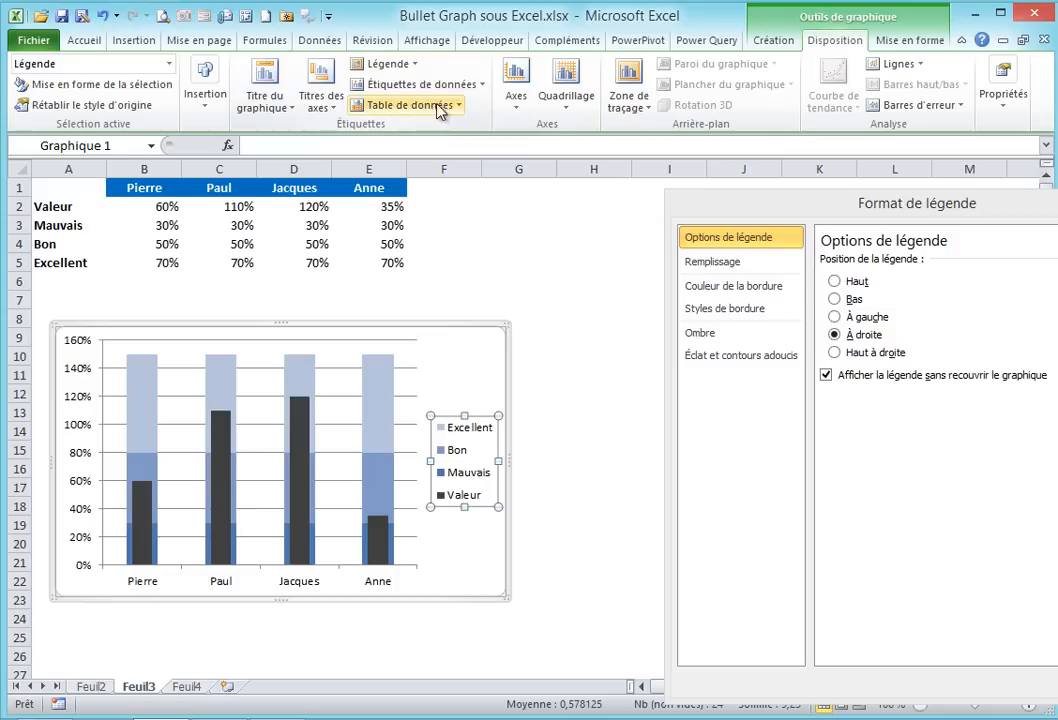
pyautogui.click(415, 66)
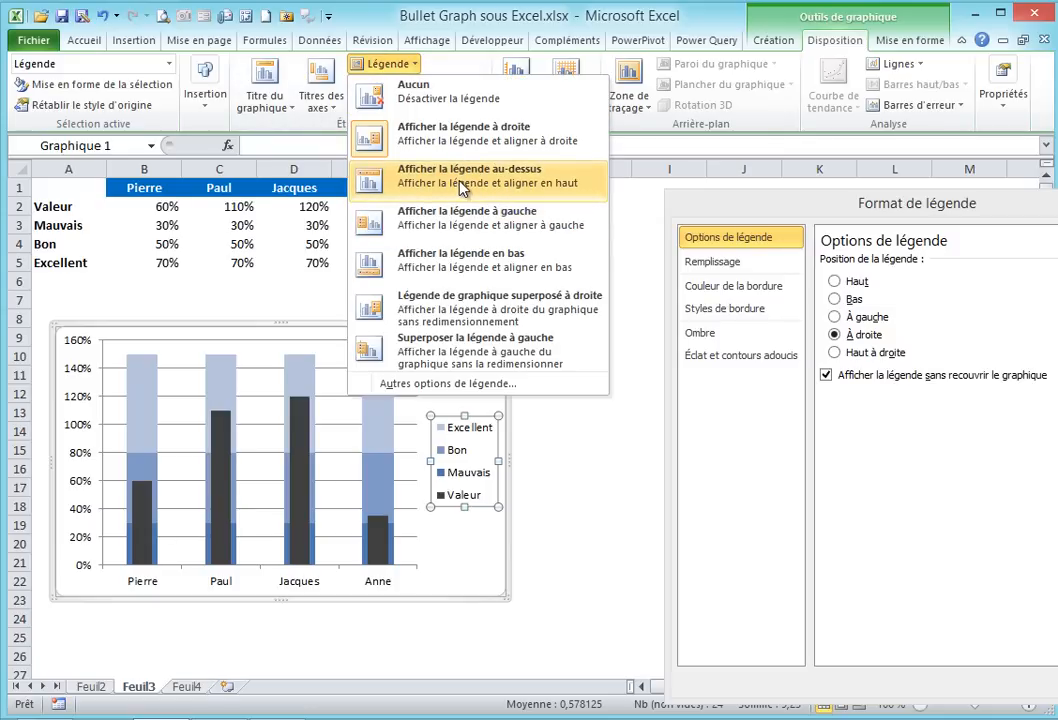
pyautogui.click(463, 264)
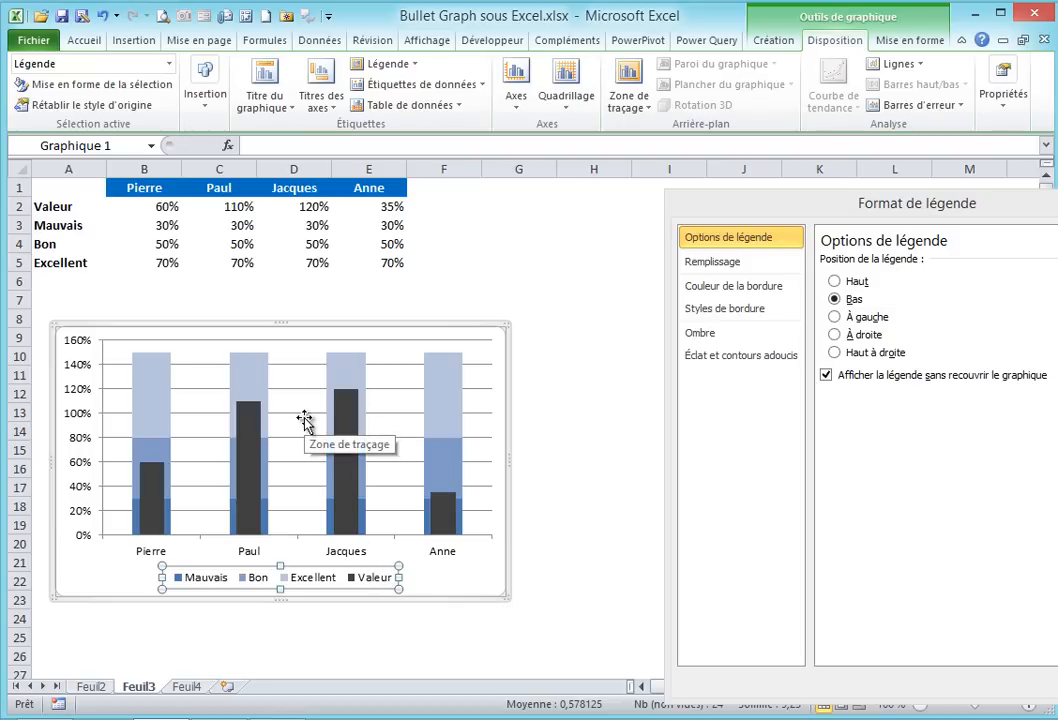
# Add an Objectif row in row 6 below Excellent, with 90% in each of cells B6 to E6
pyautogui.click(53, 284)
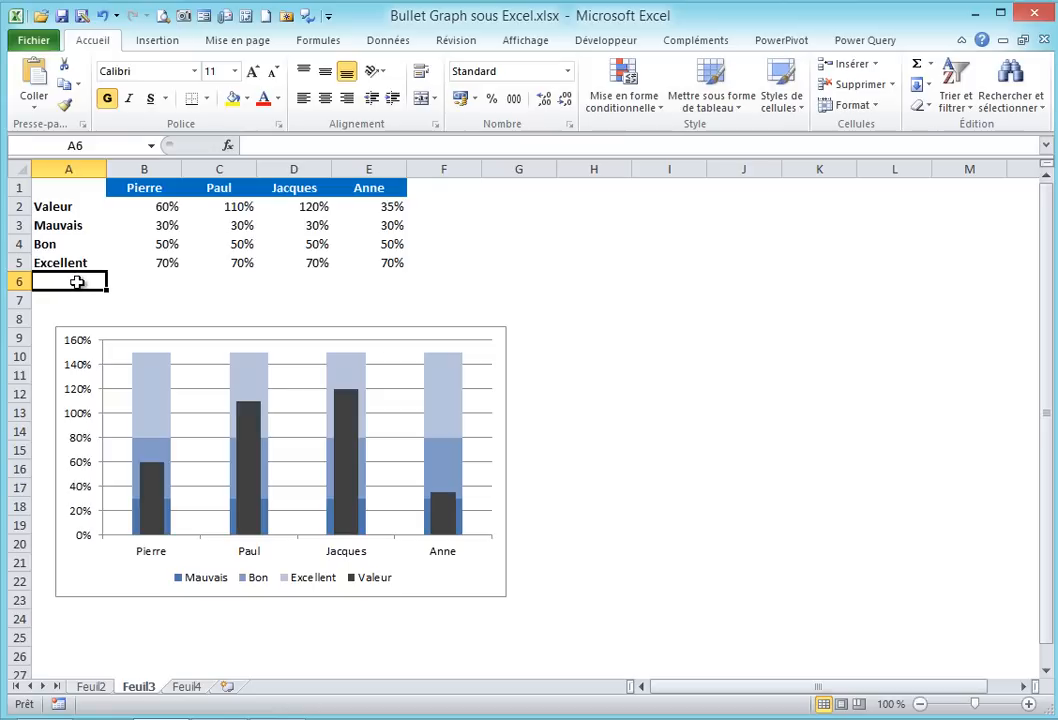
pyautogui.write('Objecti')
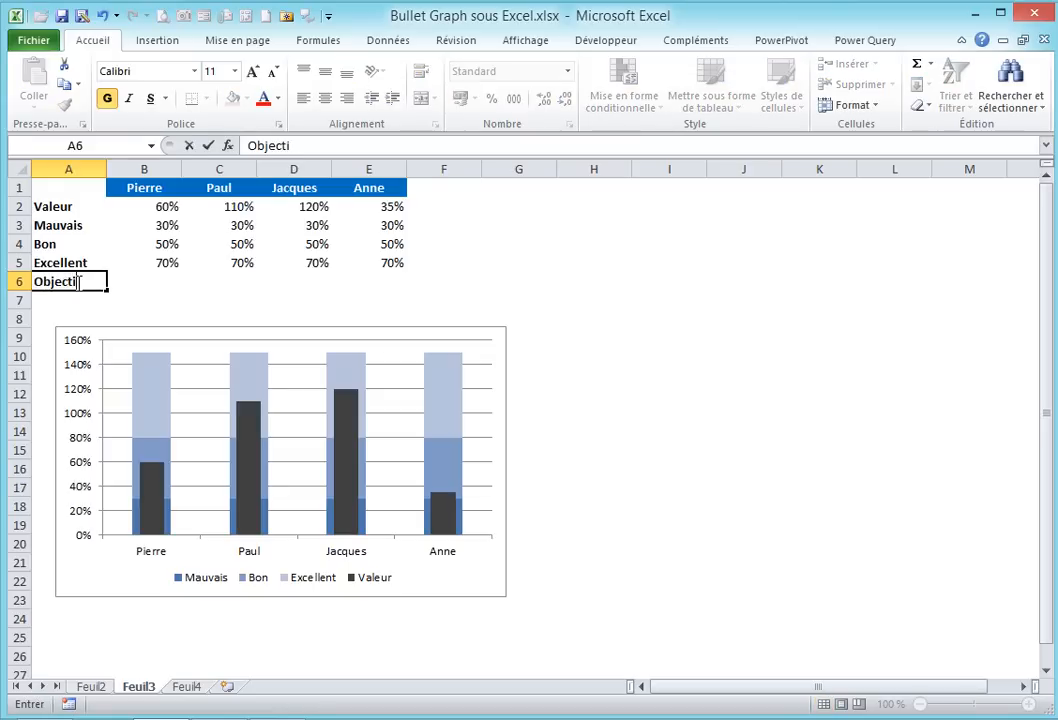
pyautogui.write('f')
pyautogui.press('Tab')
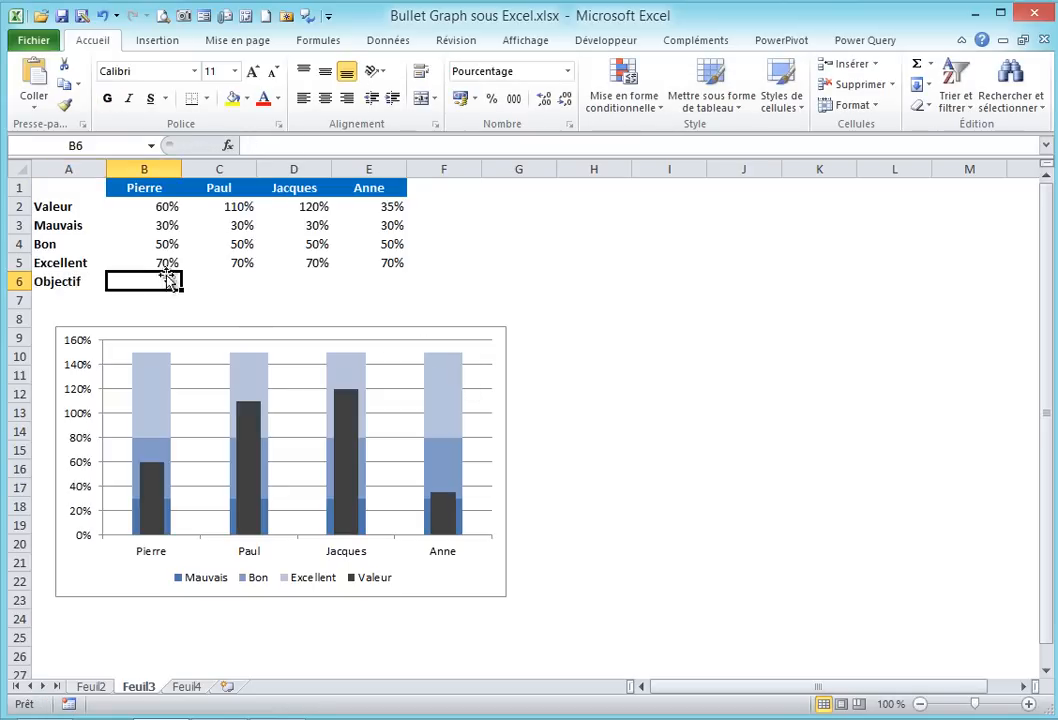
pyautogui.write('90')
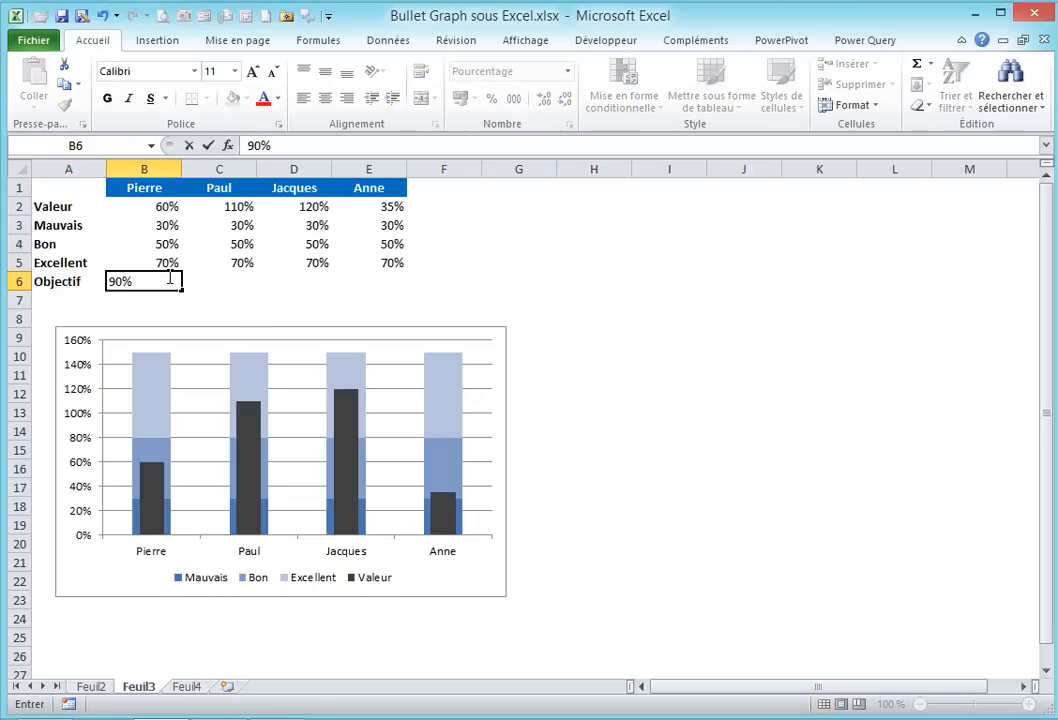
pyautogui.press('Tab')
pyautogui.click(177, 285)
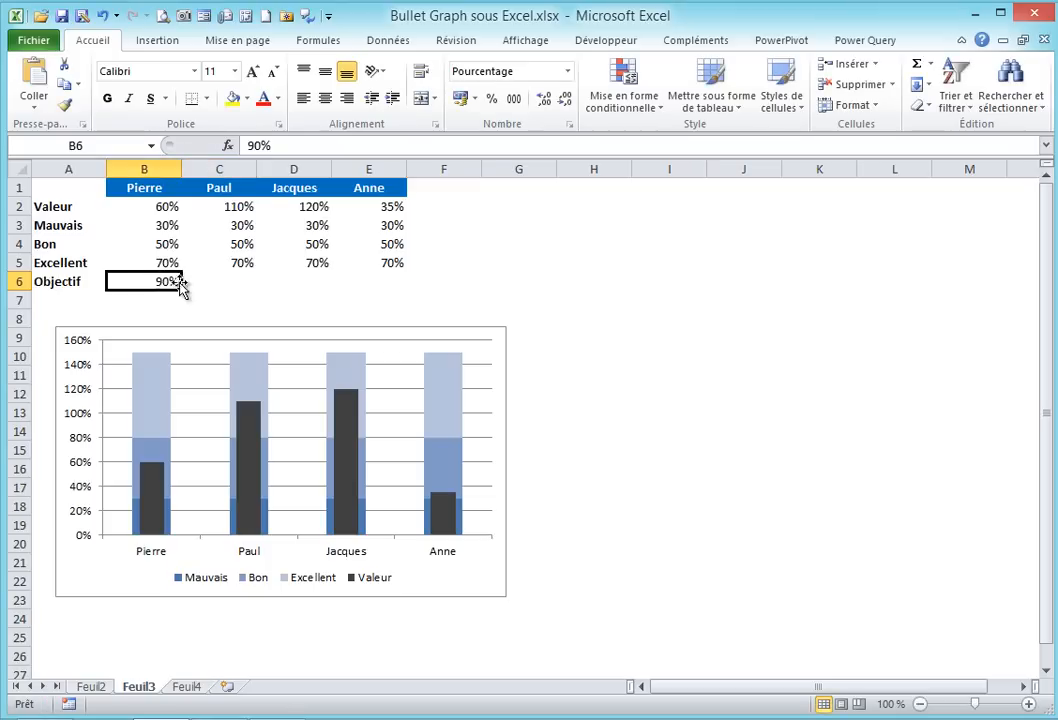
pyautogui.moveTo(181, 289); pyautogui.dragTo(409, 286)
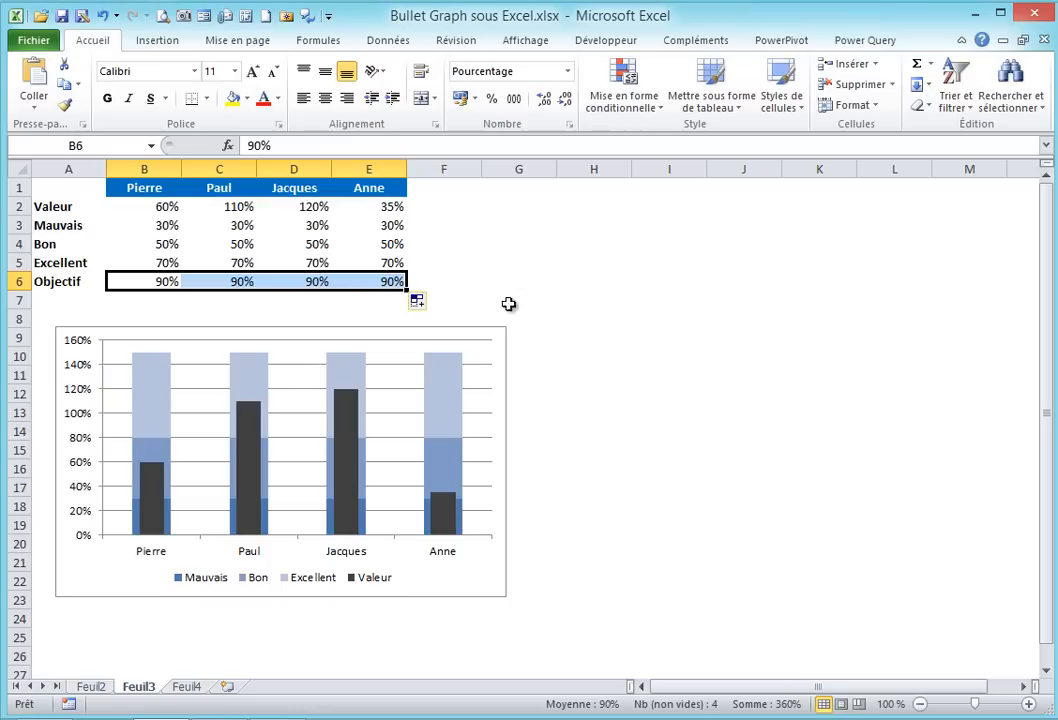
# Add a series to the chart's source data, named from cell A6 with values from B6:E6
pyautogui.click(492, 335)
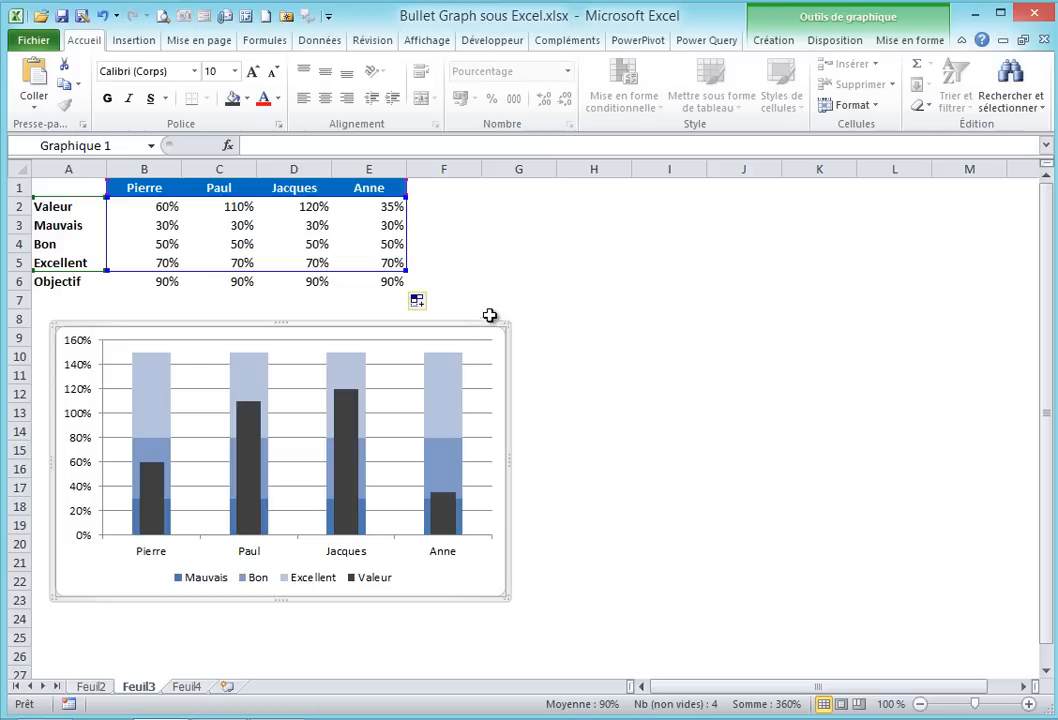
pyautogui.rightClick(491, 332)
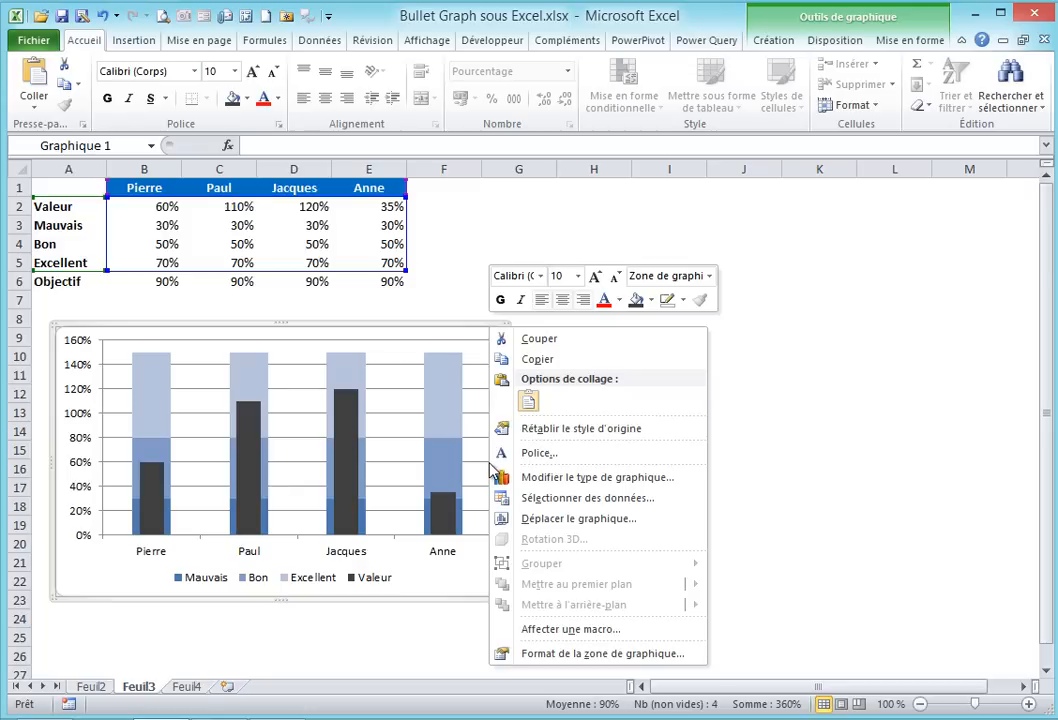
pyautogui.click(588, 500)
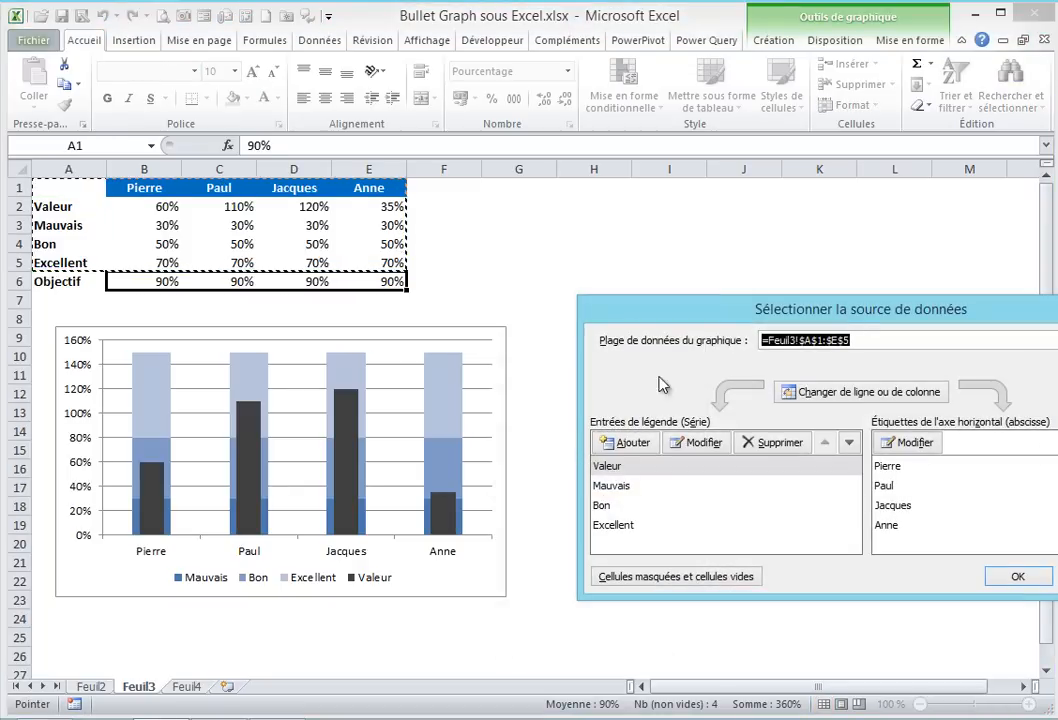
pyautogui.click(634, 443)
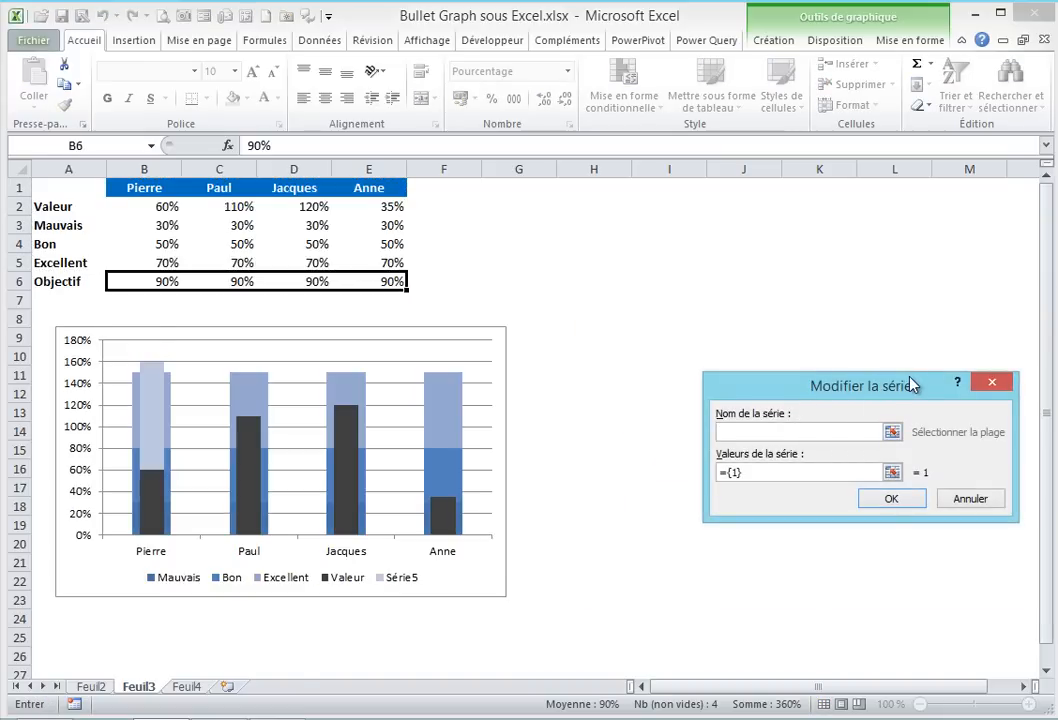
pyautogui.moveTo(915, 385); pyautogui.dragTo(769, 335)
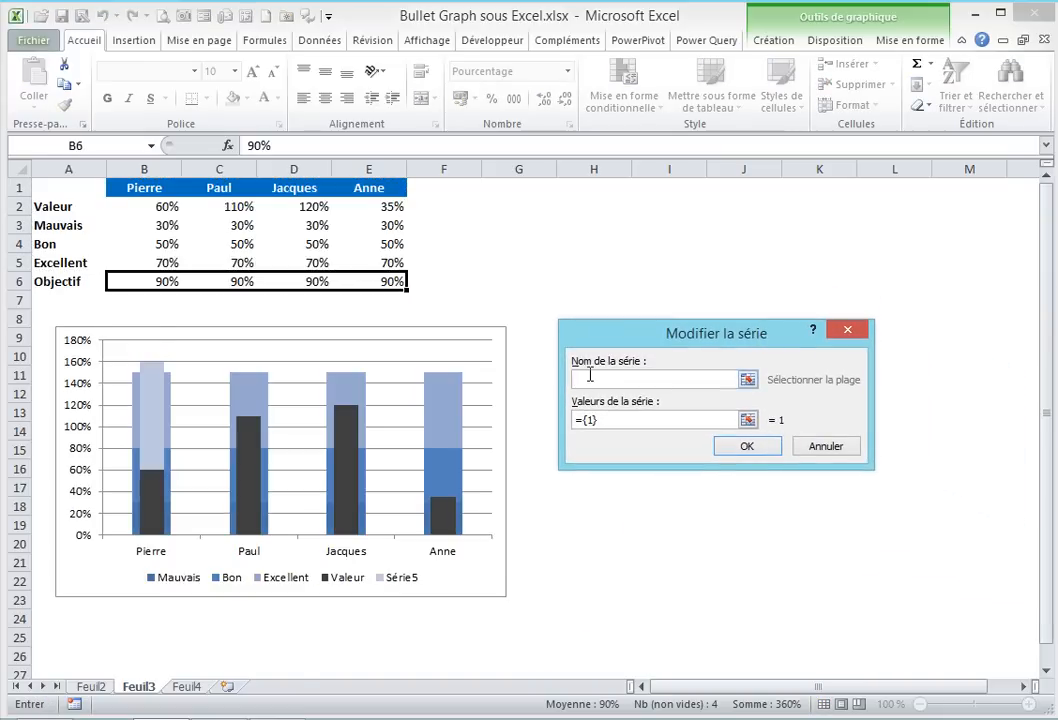
pyautogui.click(50, 281)
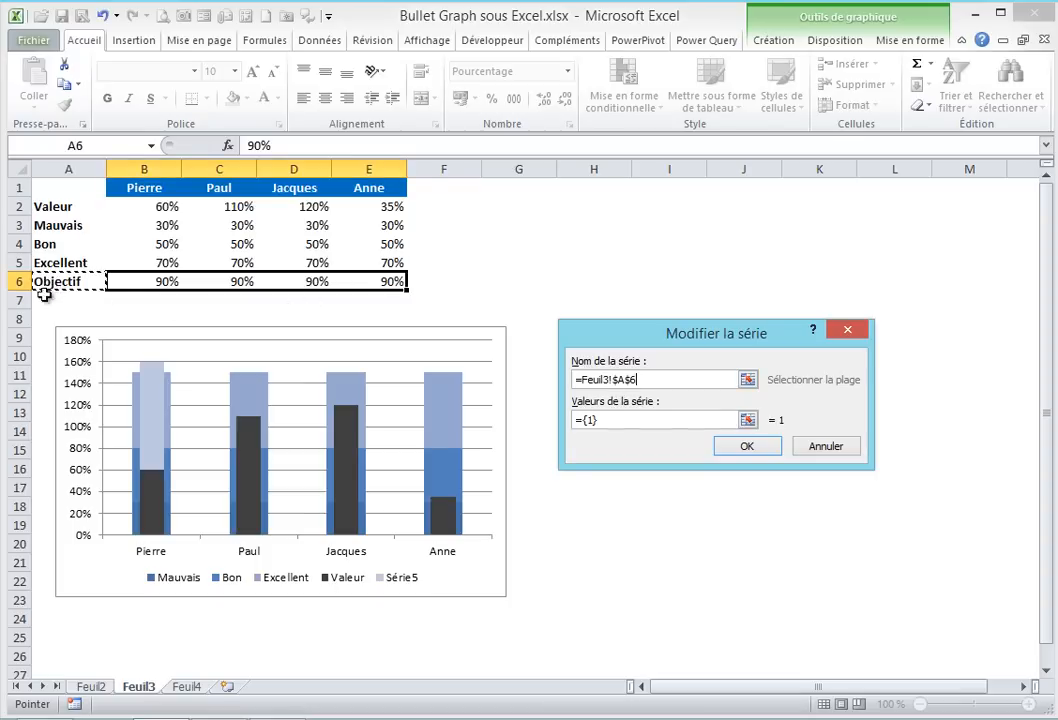
pyautogui.click(614, 419)
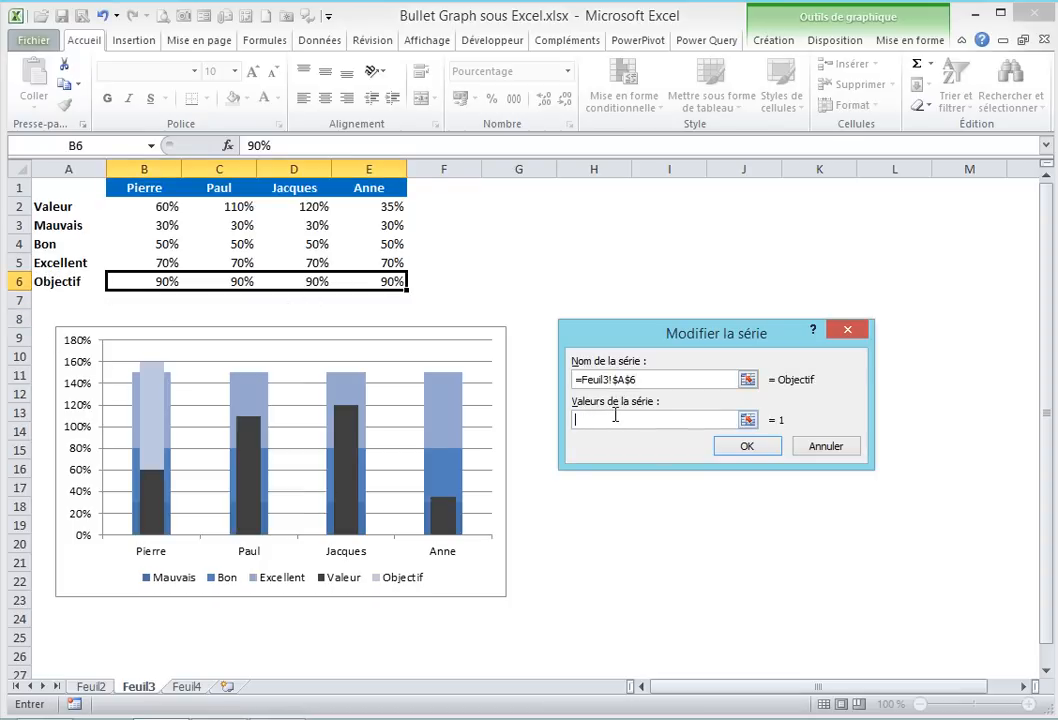
pyautogui.moveTo(158, 280); pyautogui.dragTo(362, 277)
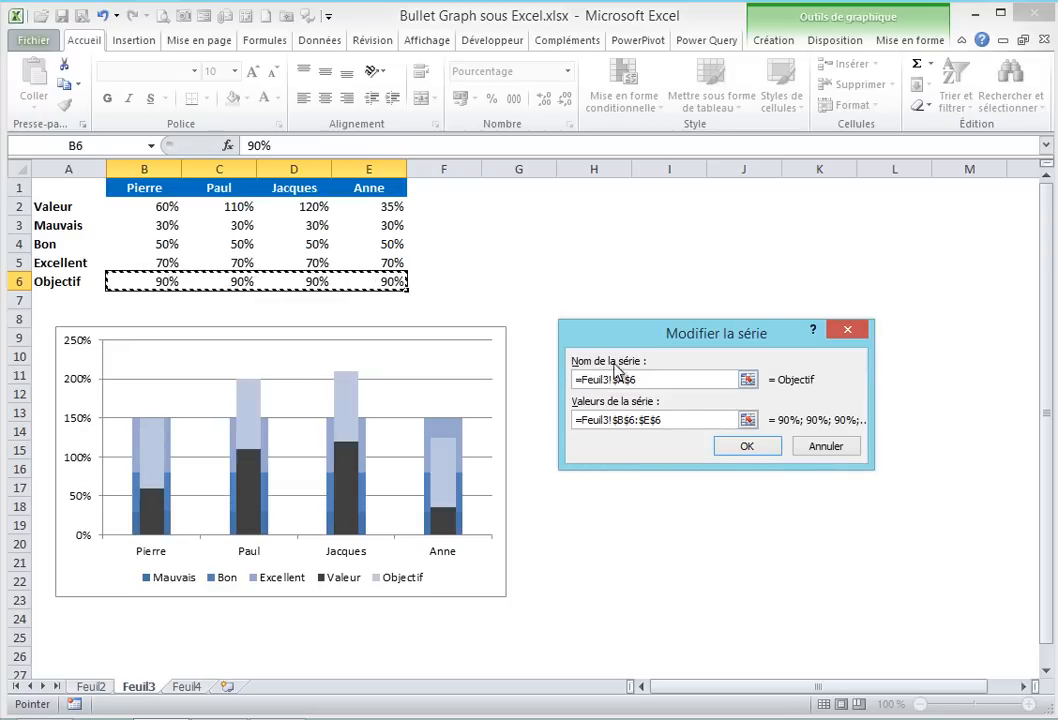
pyautogui.click(747, 449)
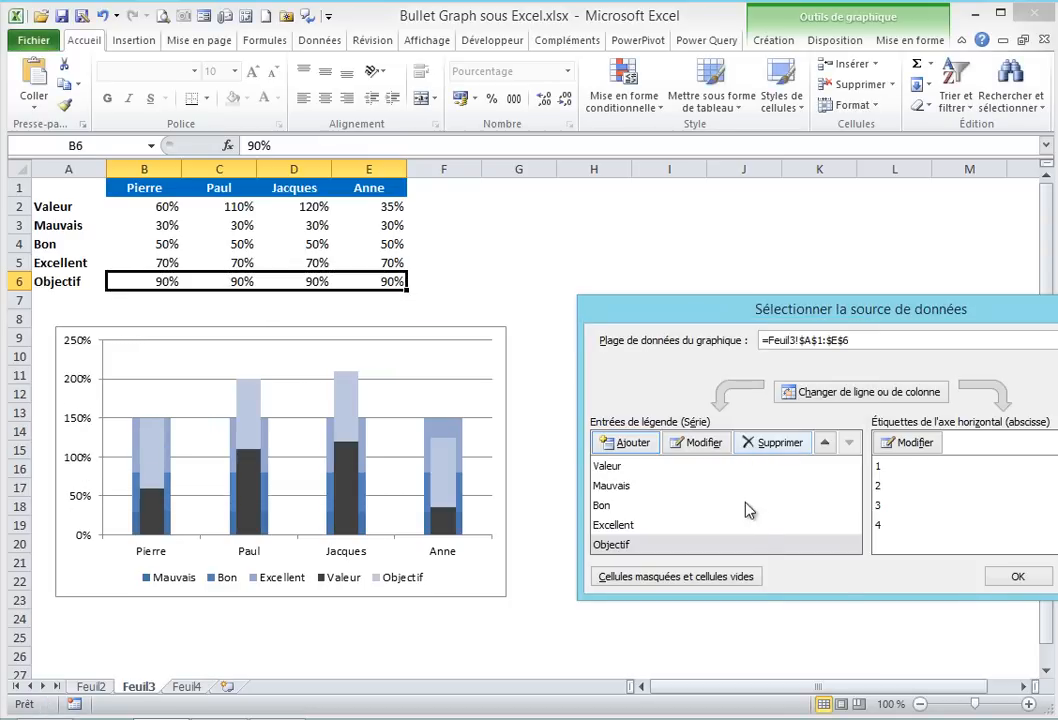
pyautogui.click(1020, 577)
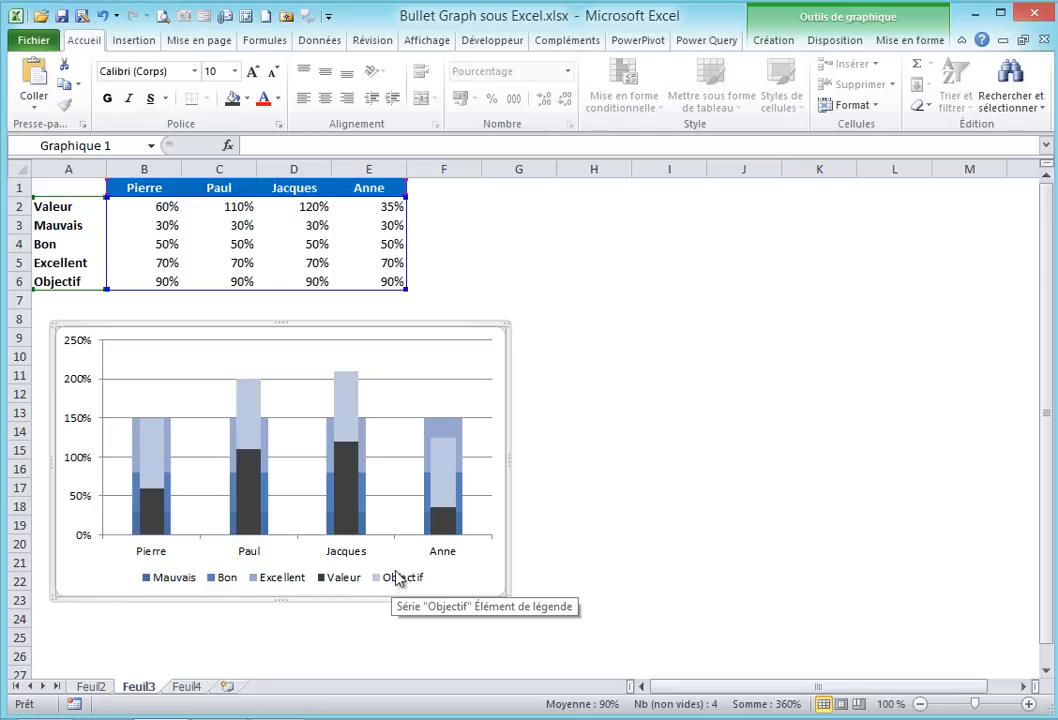
# Change the chart type of the Objectif series to a line with markers
pyautogui.click(344, 402)
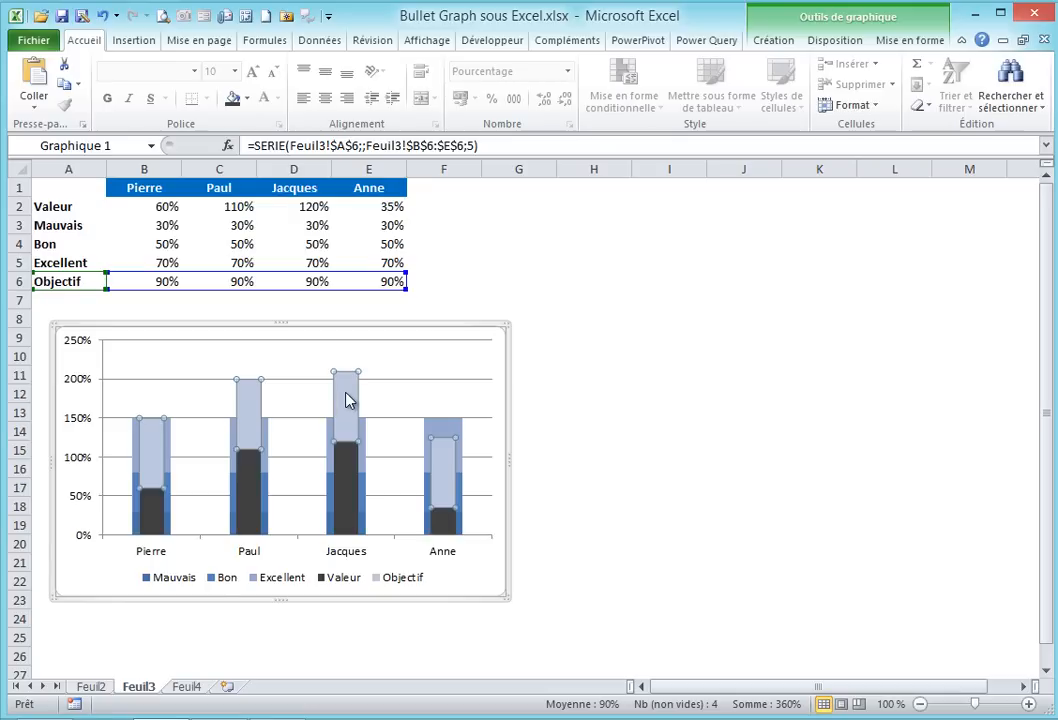
pyautogui.rightClick(348, 399)
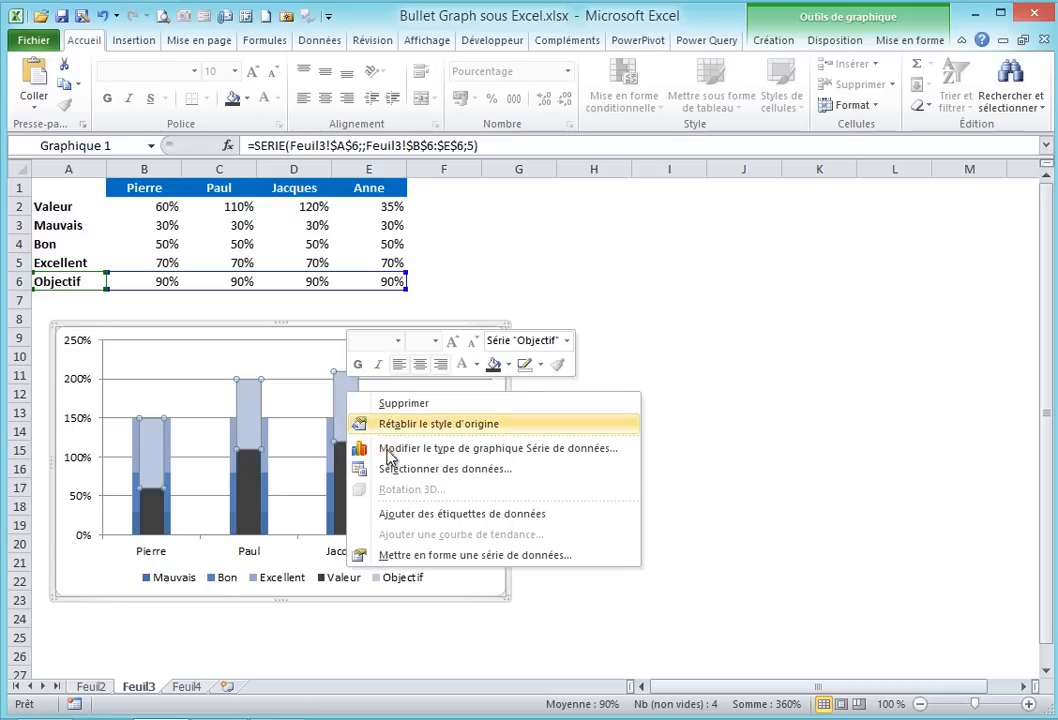
pyautogui.click(515, 452)
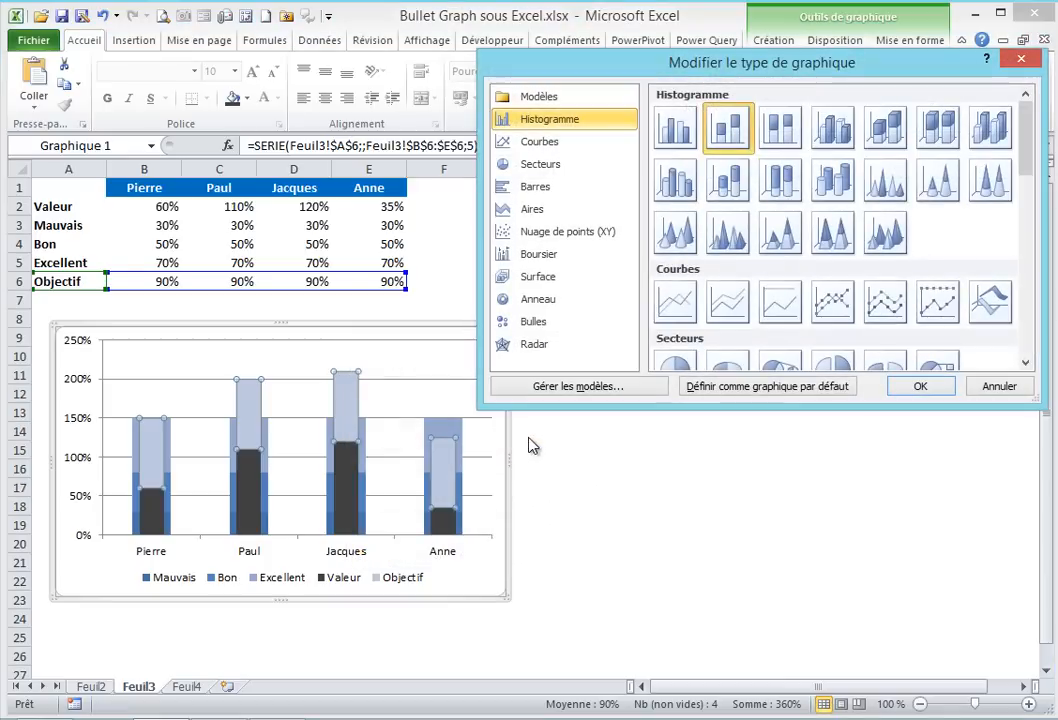
pyautogui.click(535, 143)
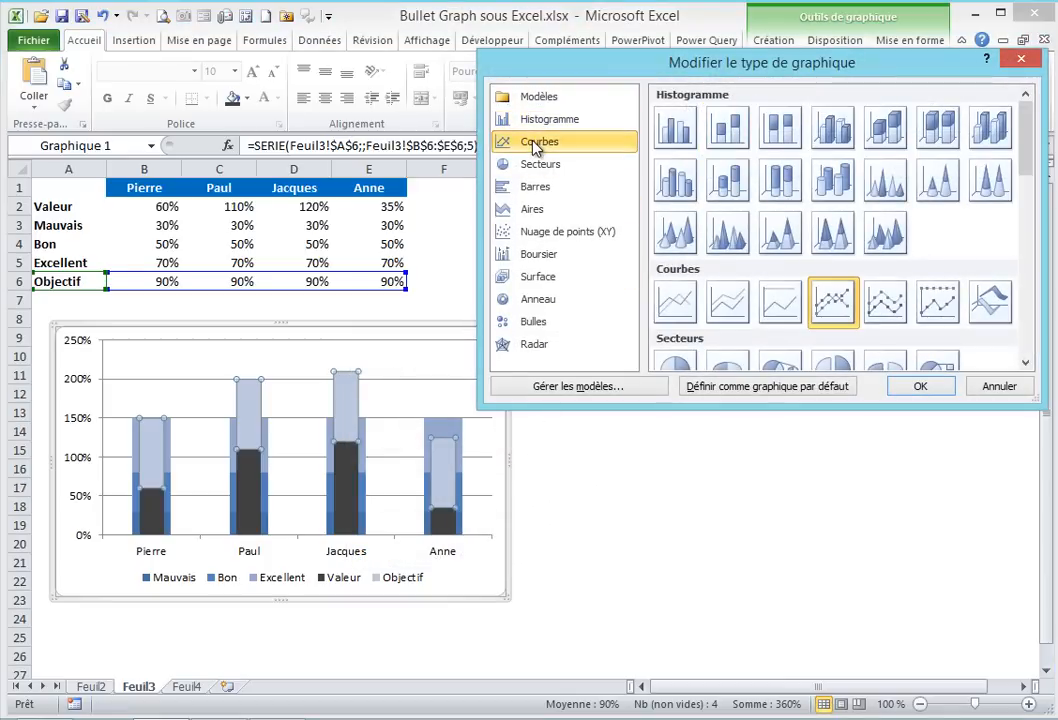
pyautogui.click(833, 302)
pyautogui.click(918, 386)
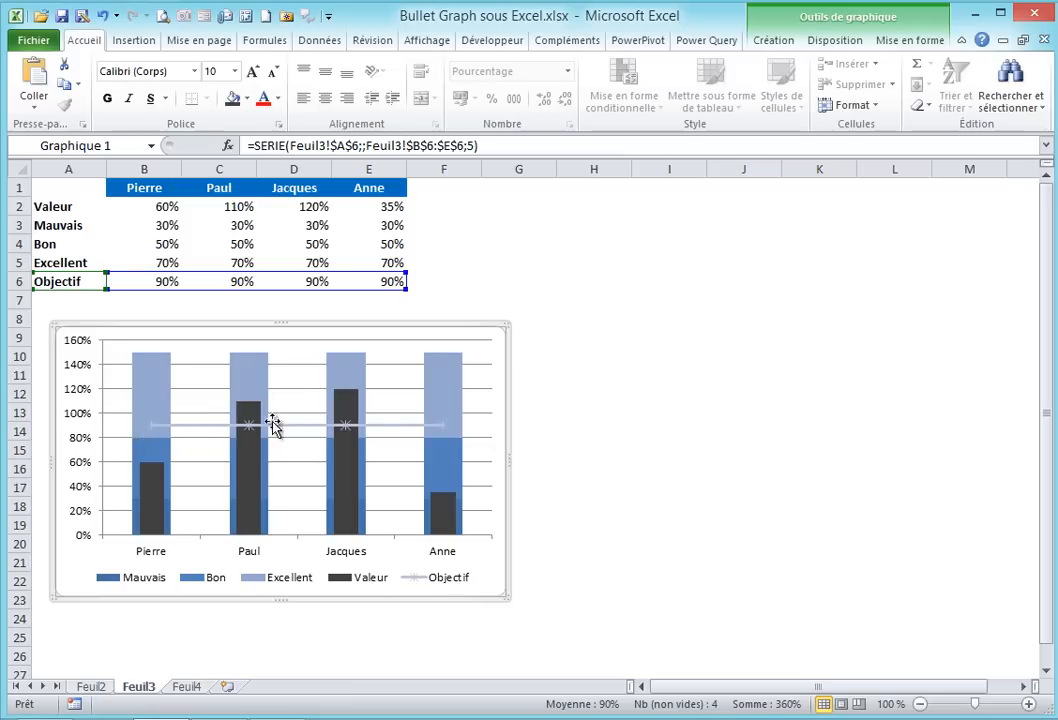
# Give the Objectif line series a predefined long-dash marker
pyautogui.moveTo(394, 433)
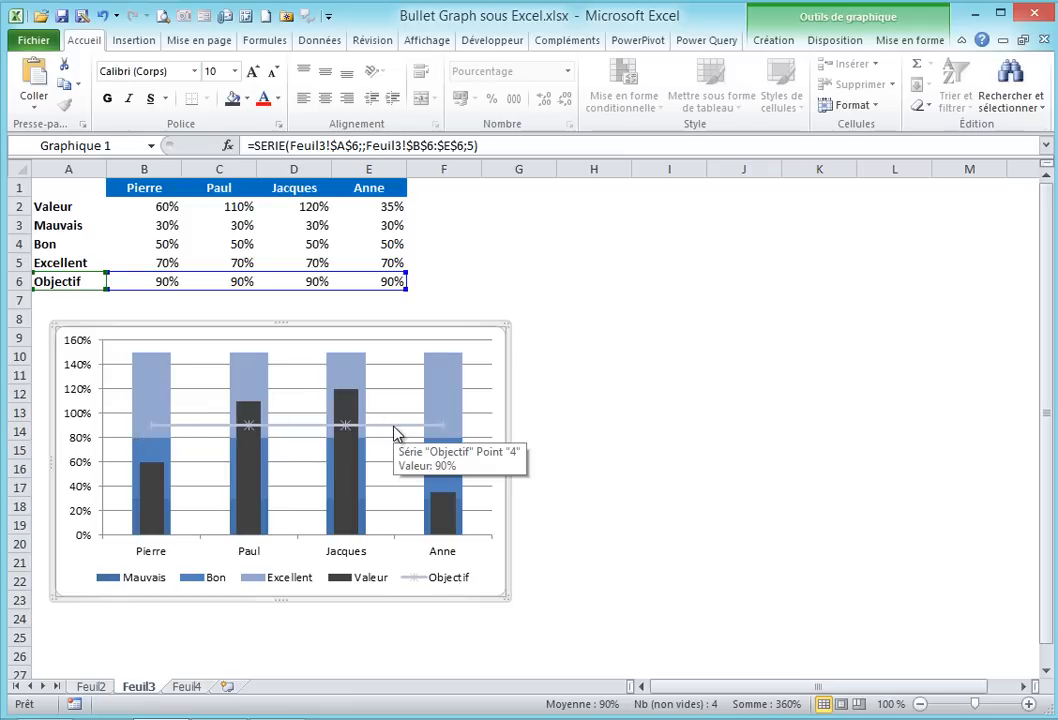
pyautogui.click(394, 430)
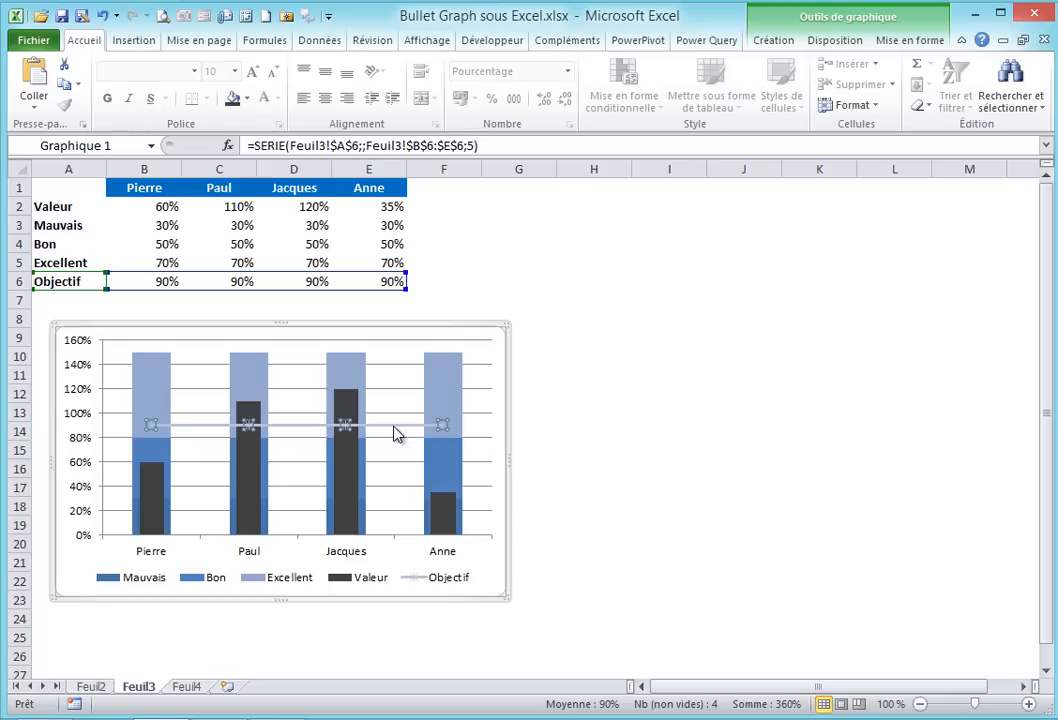
pyautogui.rightClick(397, 433)
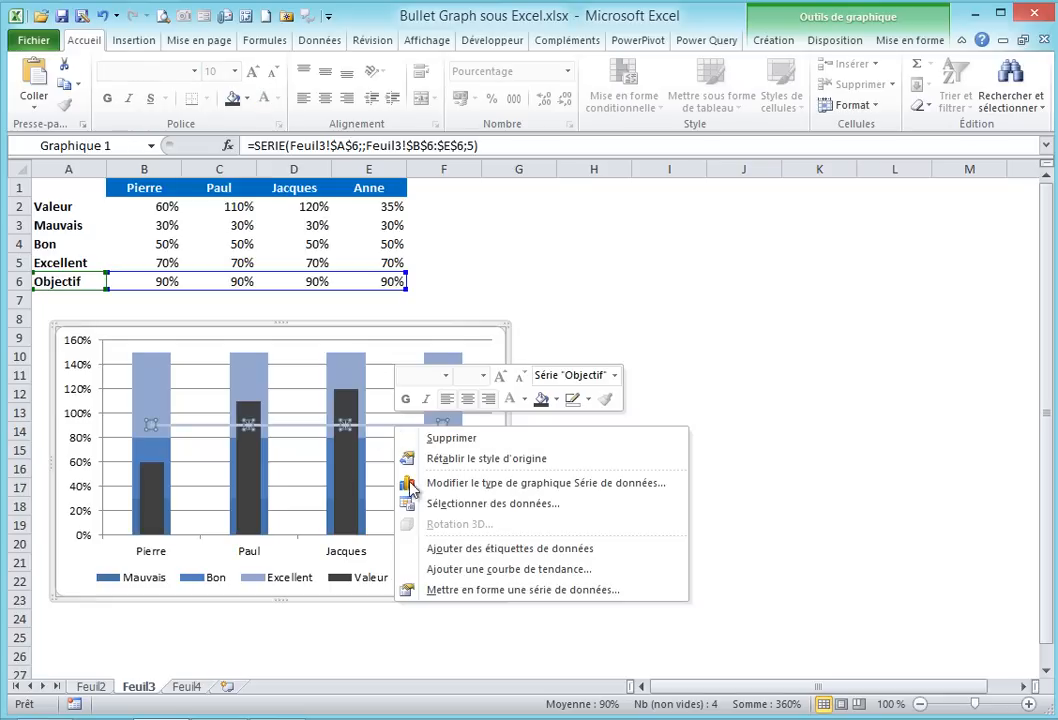
pyautogui.click(511, 592)
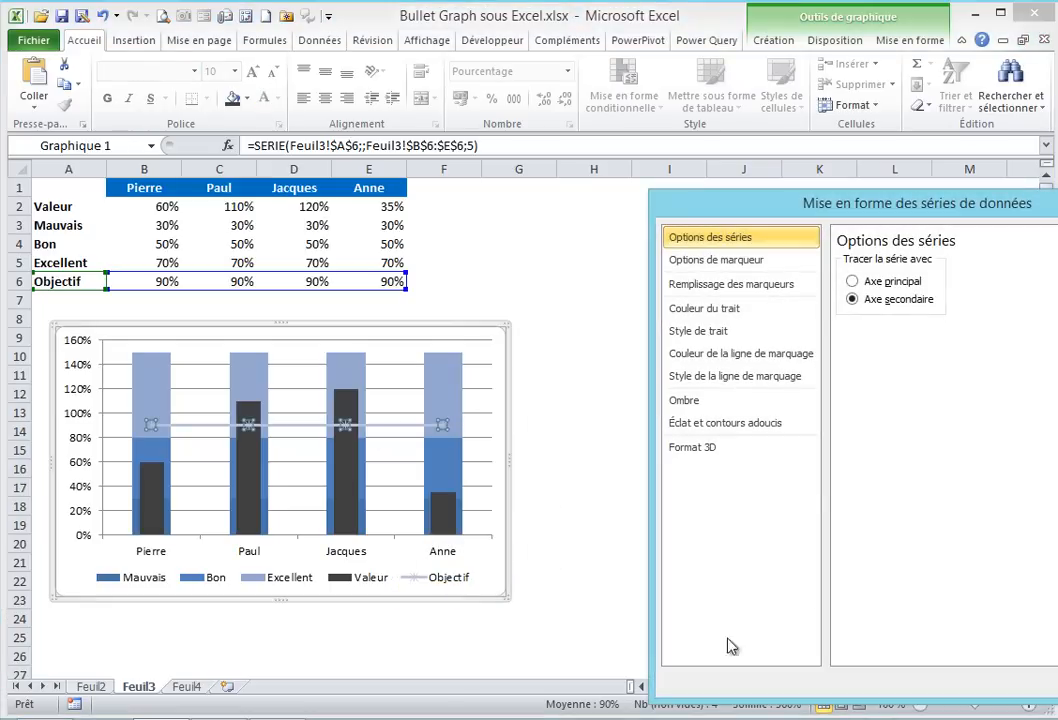
pyautogui.click(714, 266)
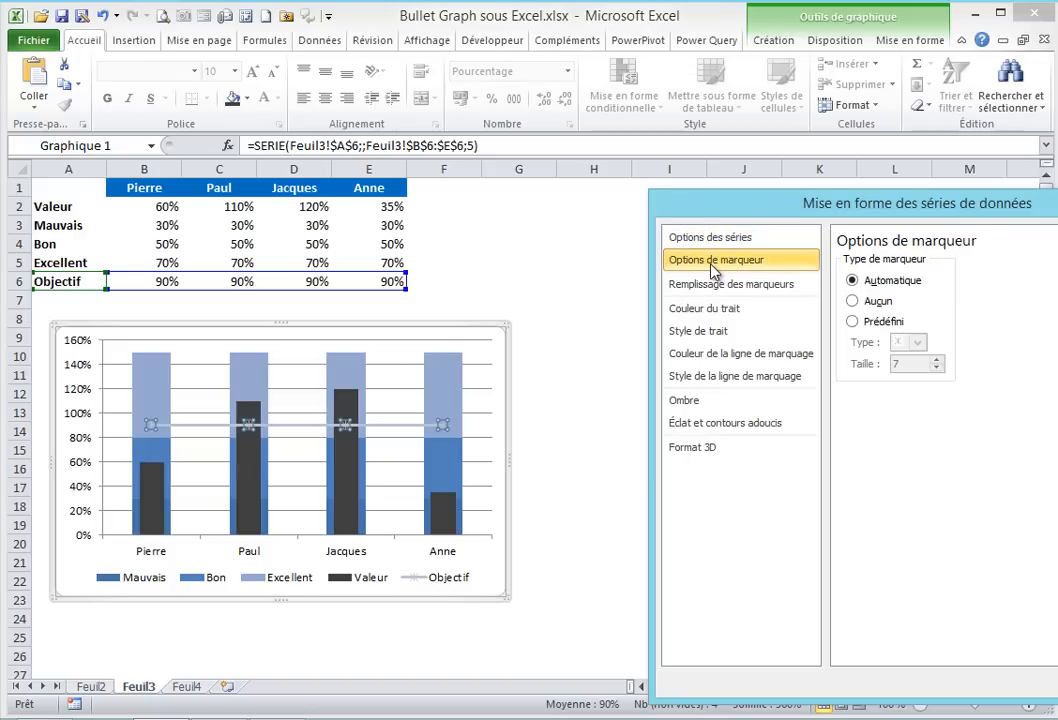
pyautogui.click(853, 322)
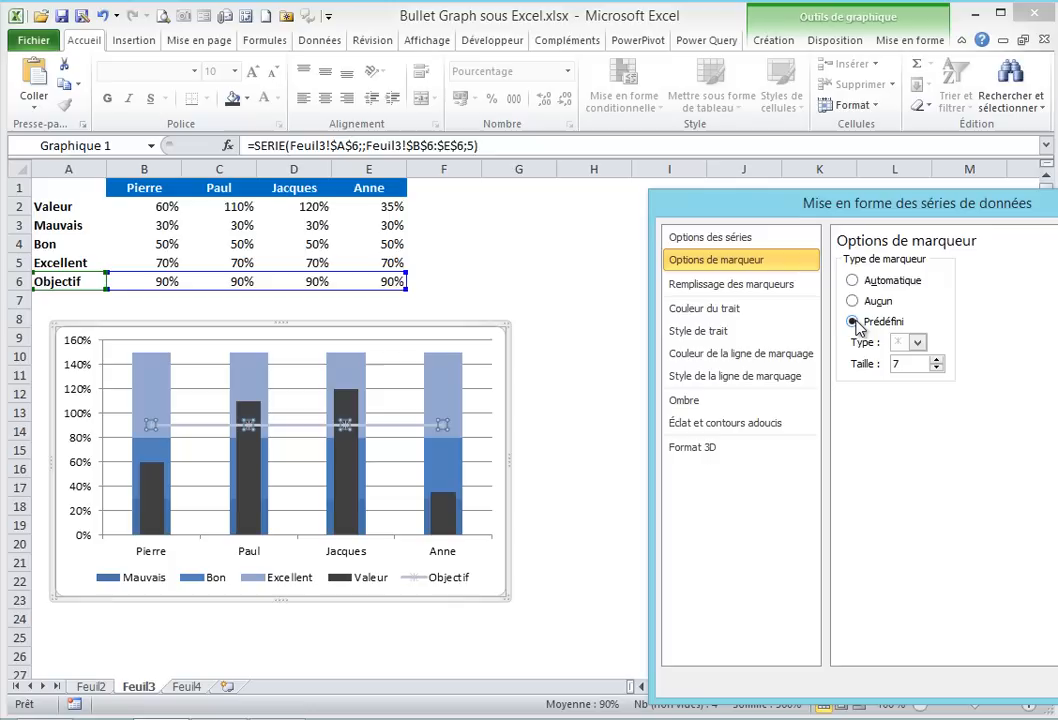
pyautogui.click(917, 343)
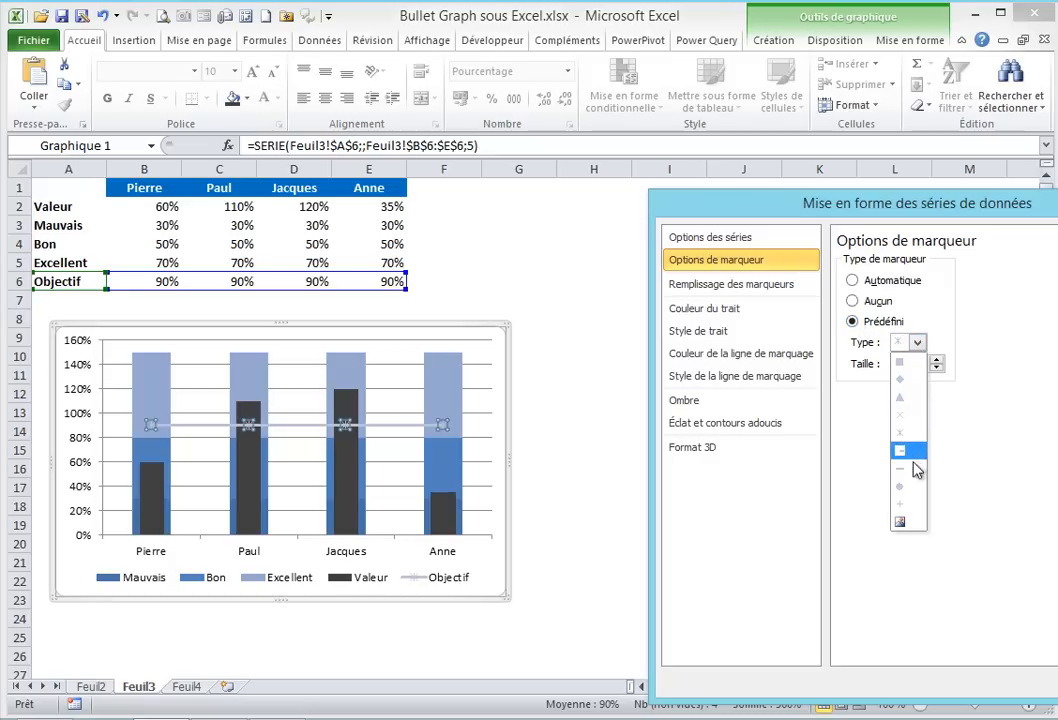
pyautogui.click(902, 472)
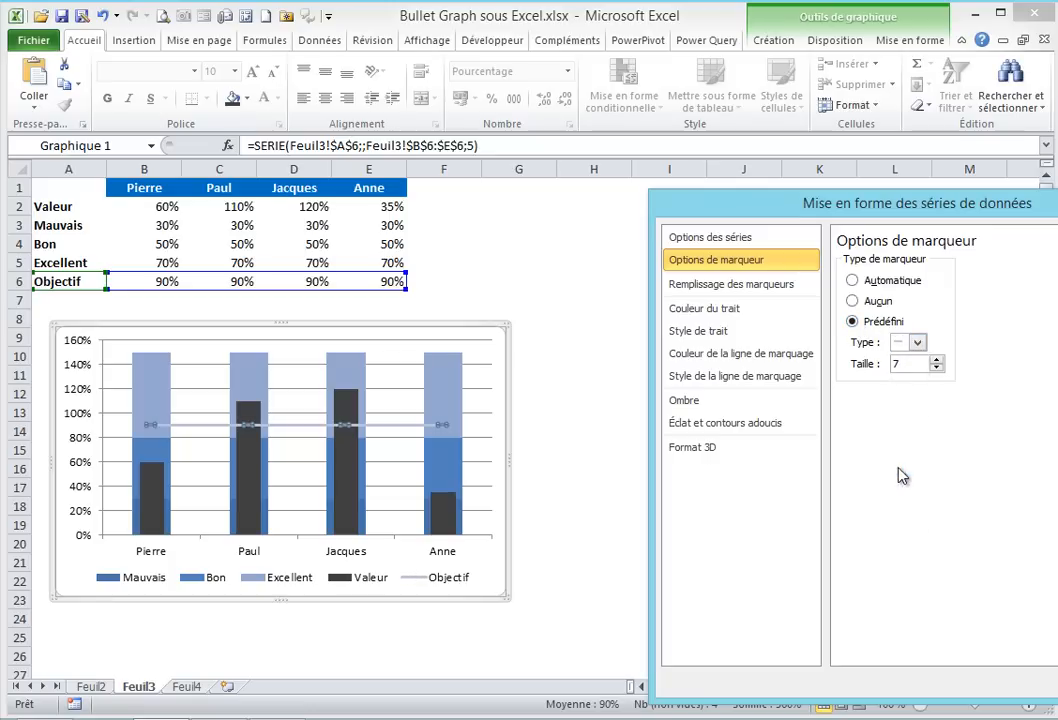
# Increase the Objectif series marker size to 22
pyautogui.click(937, 361)
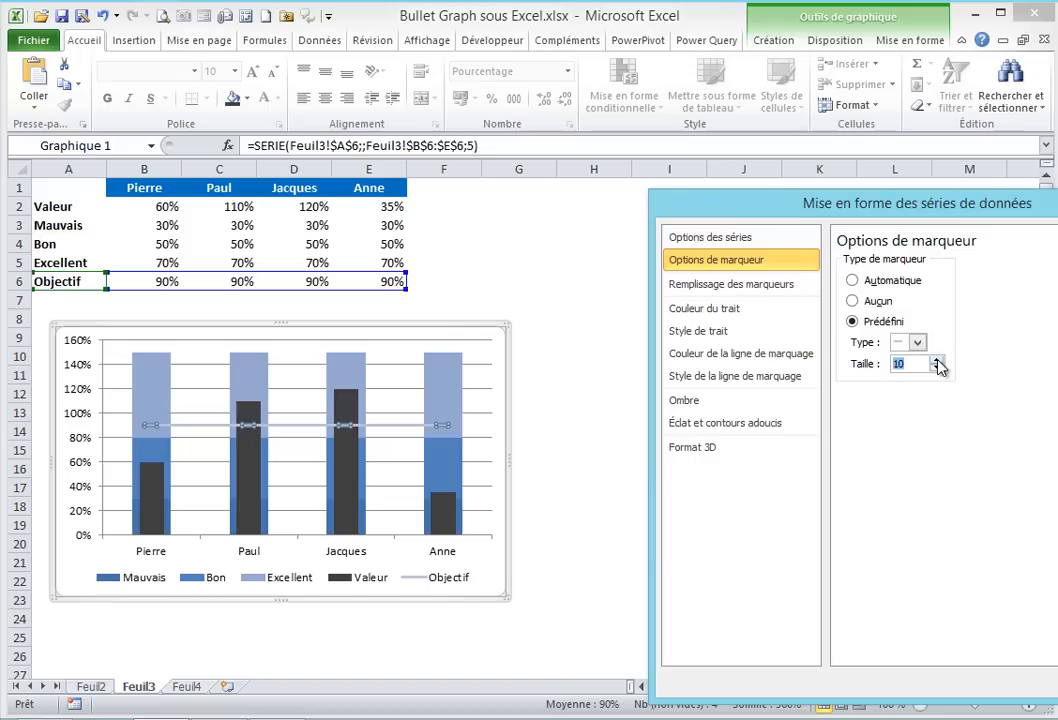
pyautogui.click(937, 361)
pyautogui.click(937, 361)
pyautogui.click(937, 361)
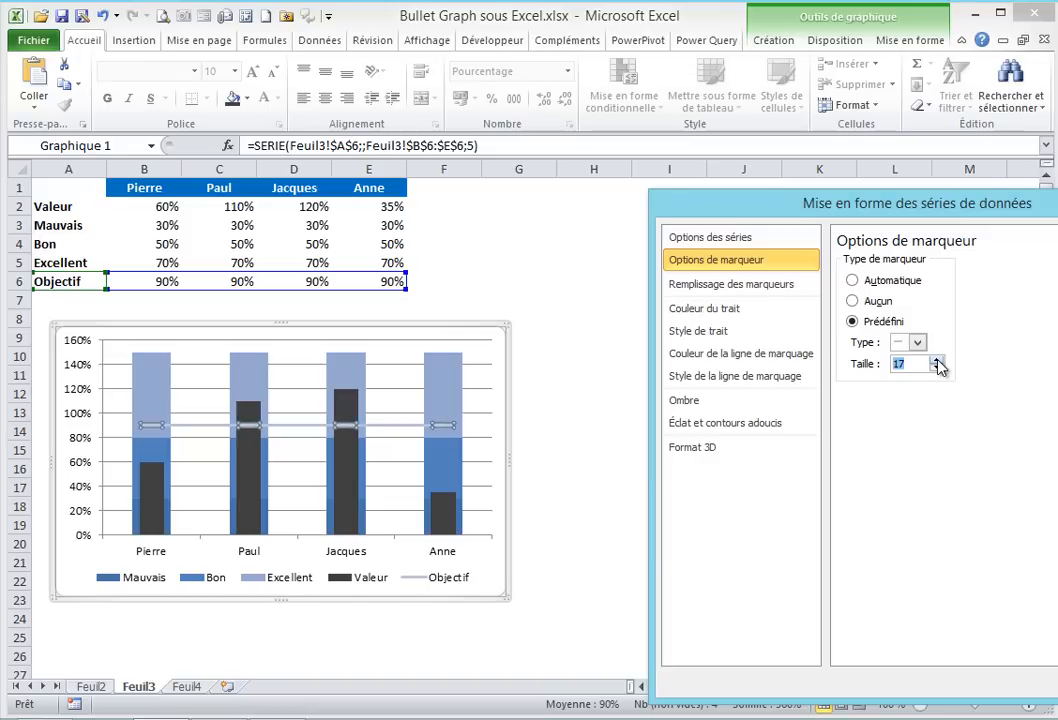
pyautogui.click(937, 361)
pyautogui.click(937, 361)
pyautogui.click(937, 361)
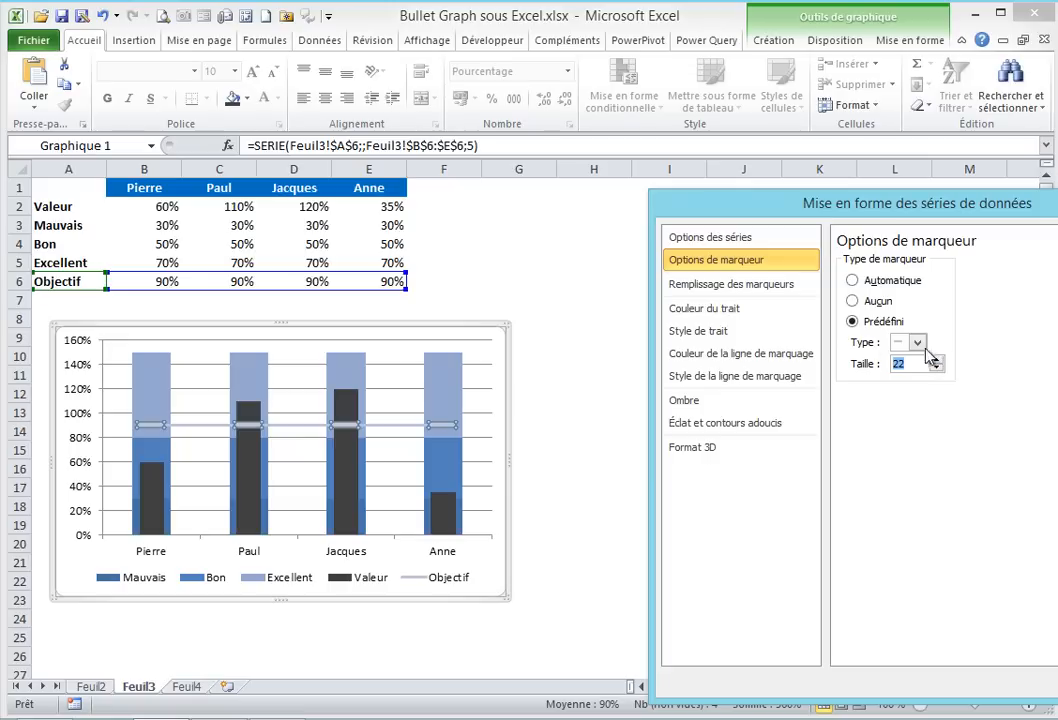
# Fill the Objectif series markers with solid standard red
pyautogui.click(744, 288)
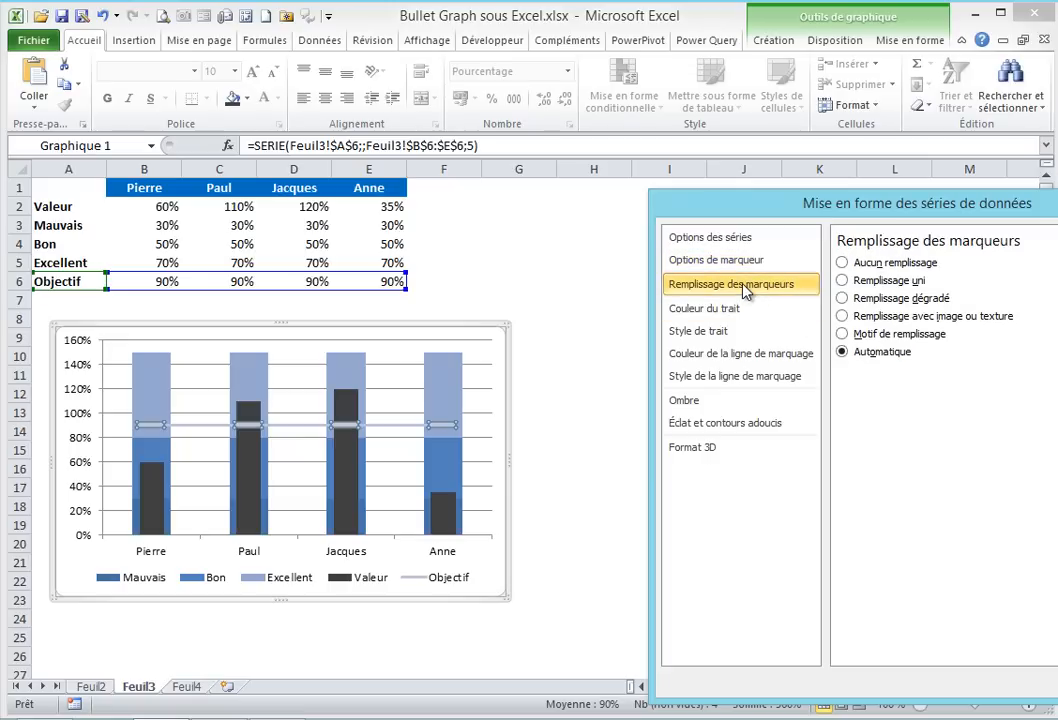
pyautogui.click(843, 281)
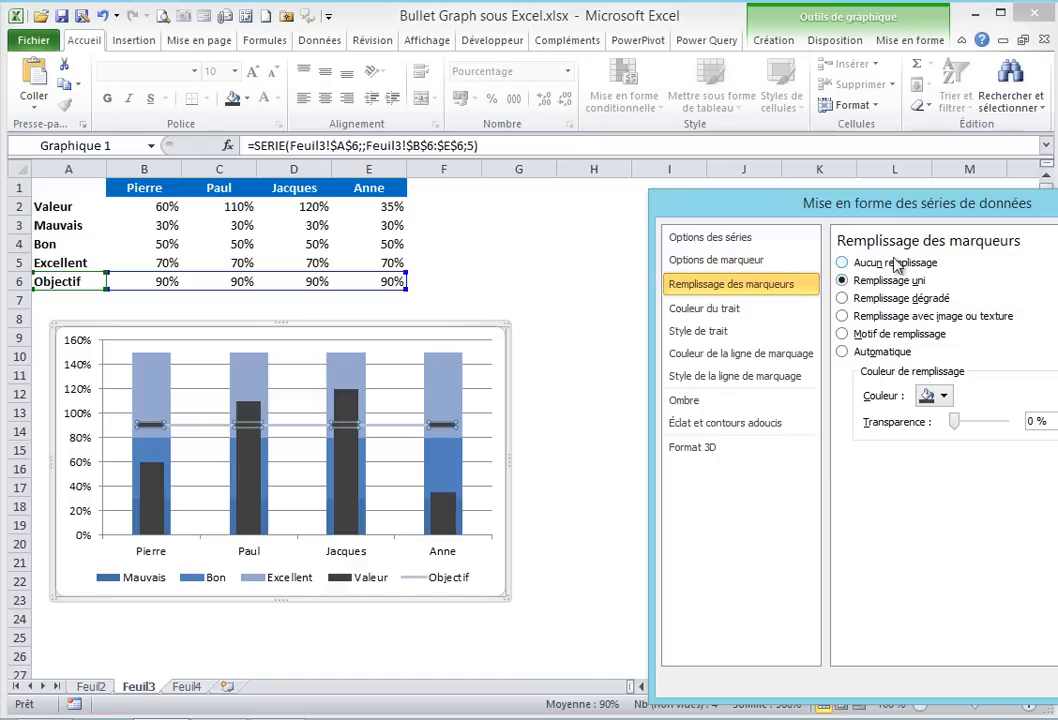
pyautogui.click(940, 396)
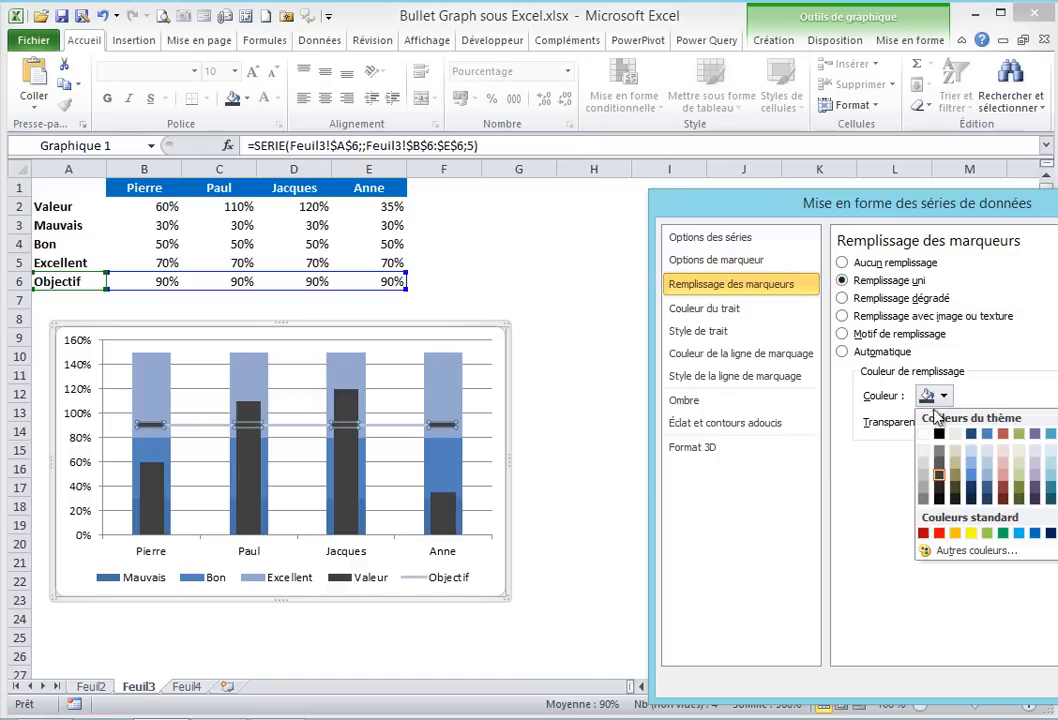
pyautogui.click(939, 533)
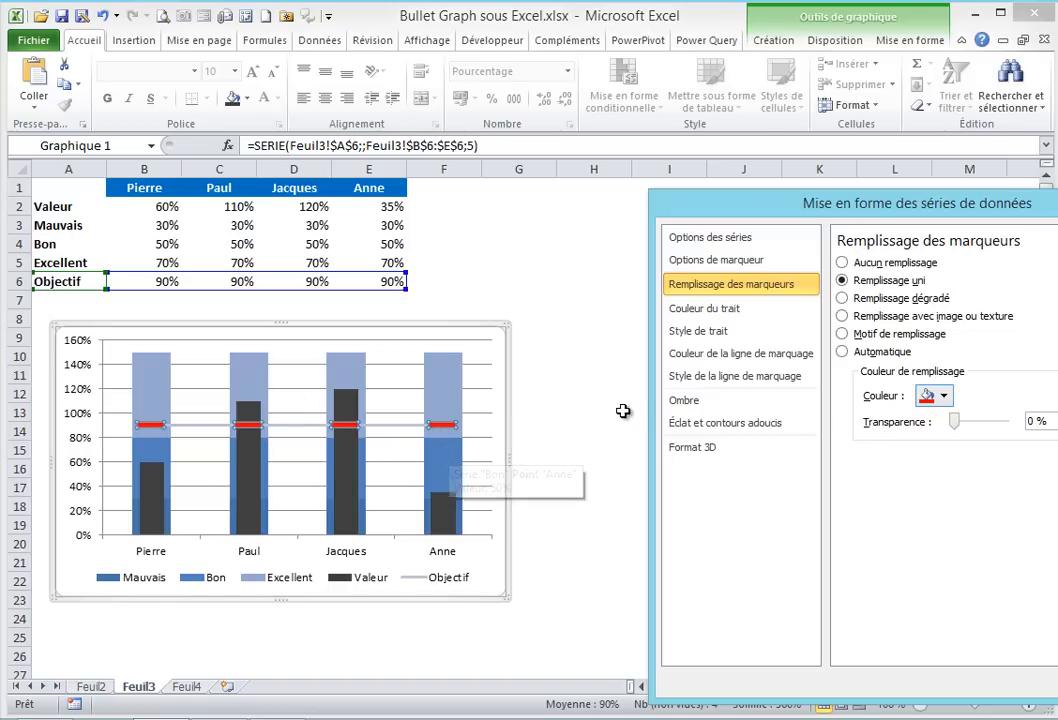
# Remove the Objectif series' connecting line and its marker outline, and leave the series formatting
pyautogui.click(726, 305)
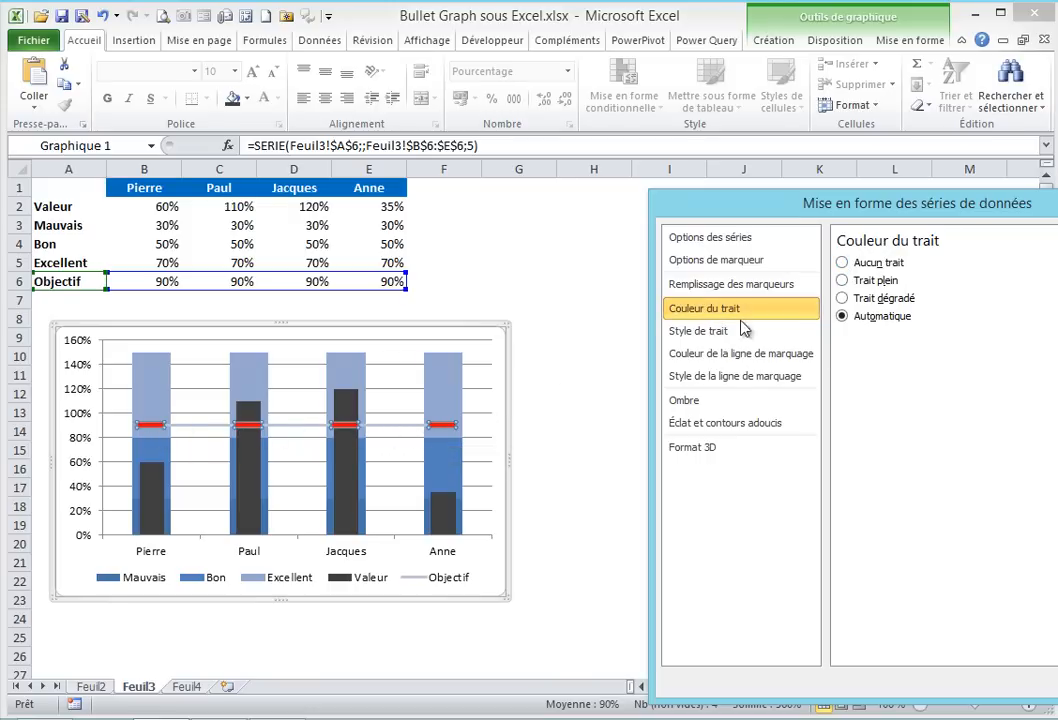
pyautogui.click(842, 262)
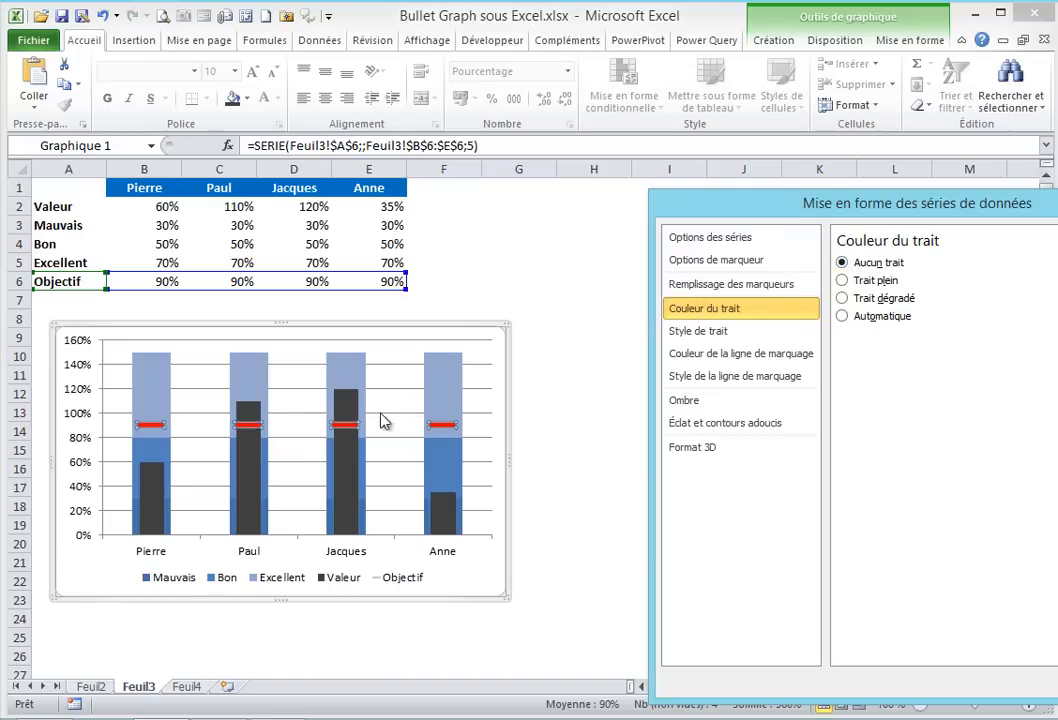
pyautogui.click(760, 353)
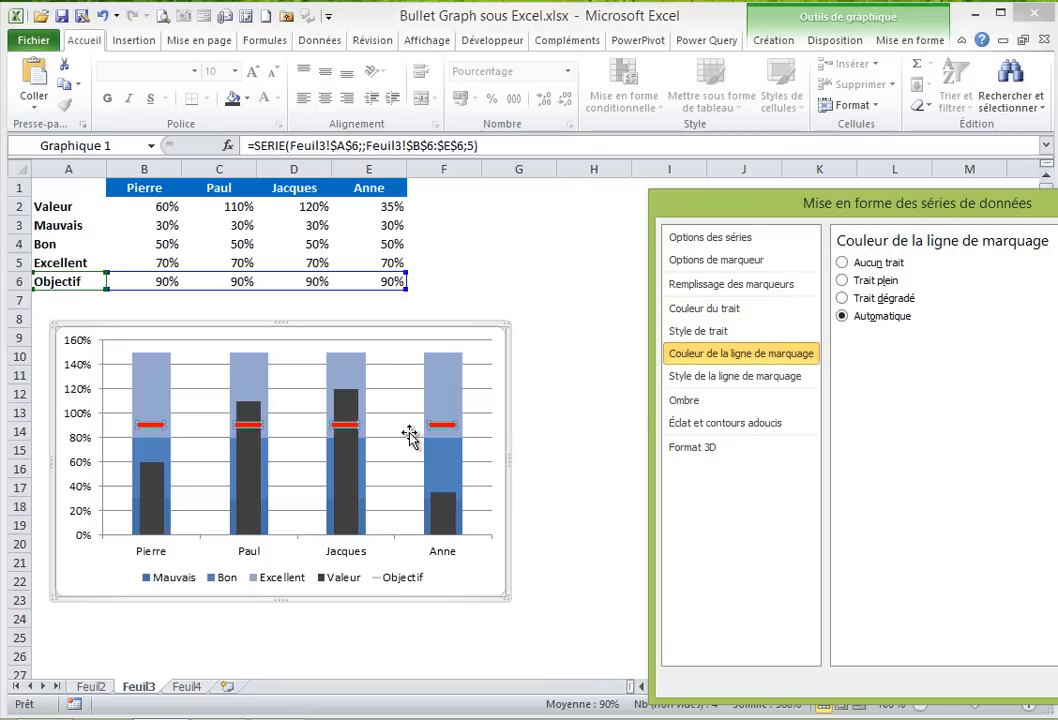
pyautogui.click(842, 262)
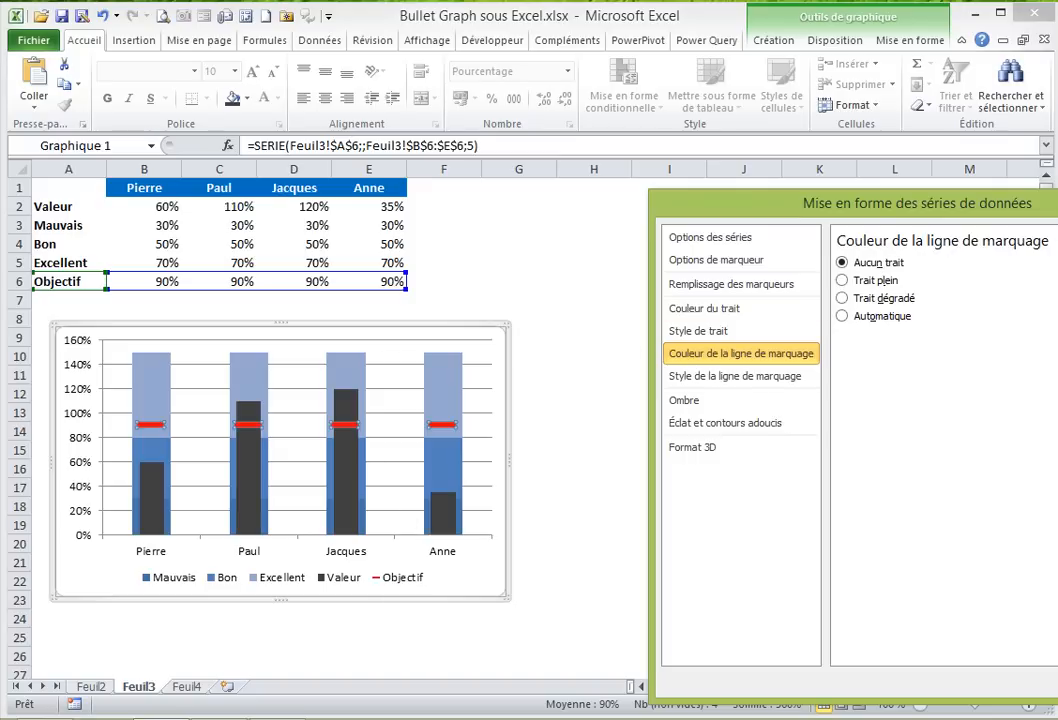
pyautogui.press('Escape')
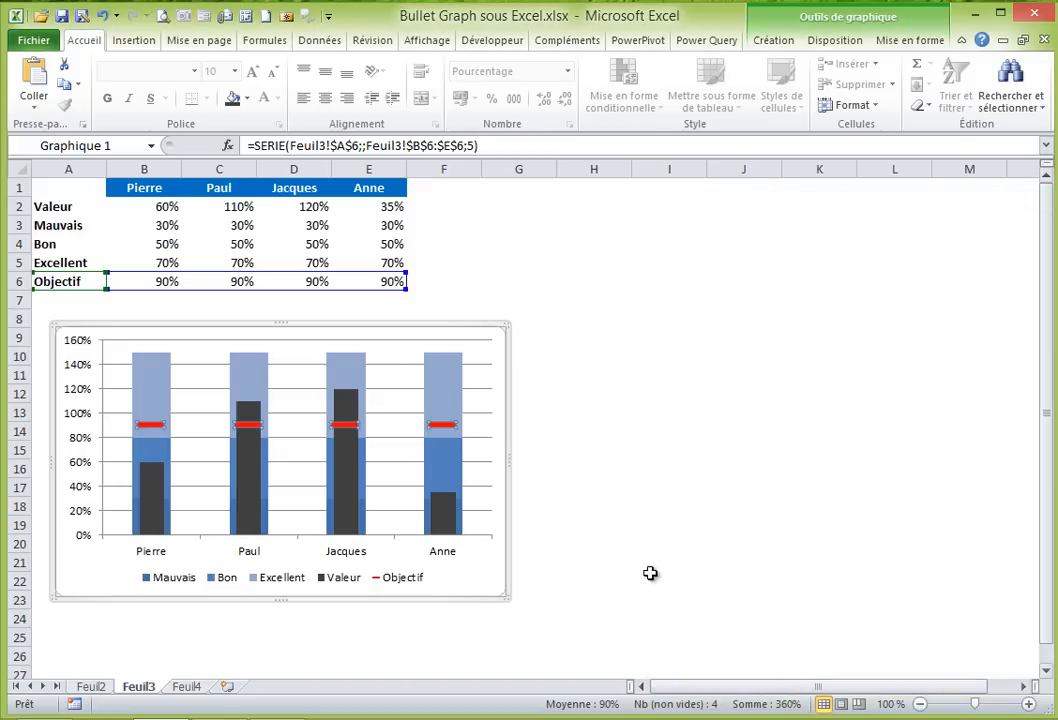
pyautogui.click(600, 446)
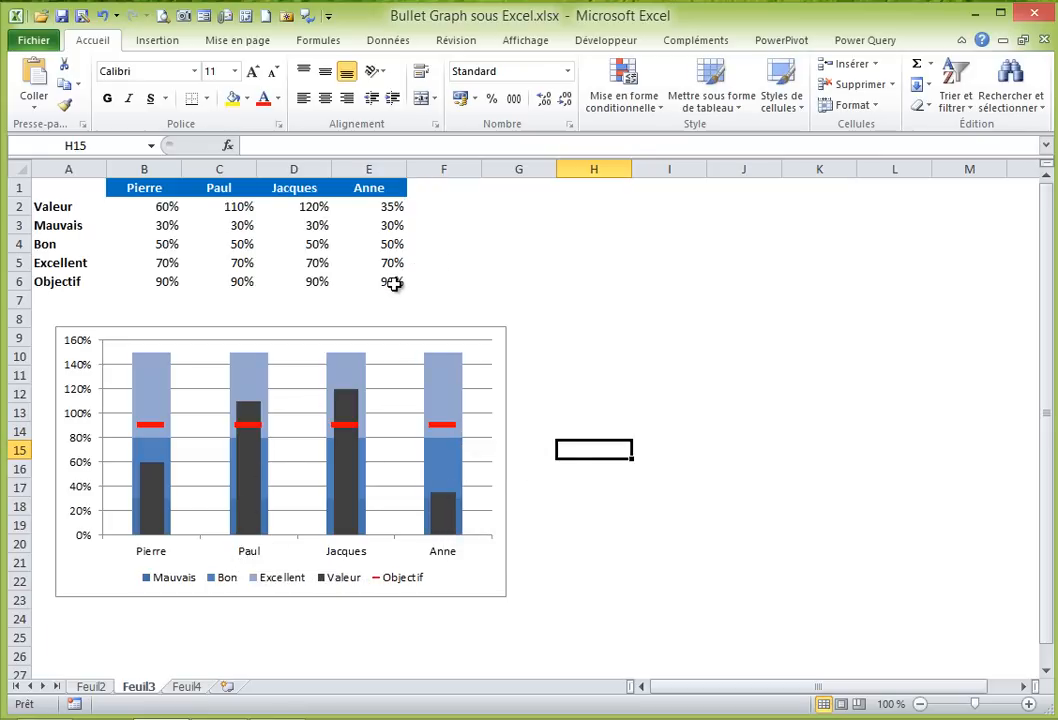
# Set the fourth person's Valeur in cell E2 to 45%
pyautogui.click(385, 207)
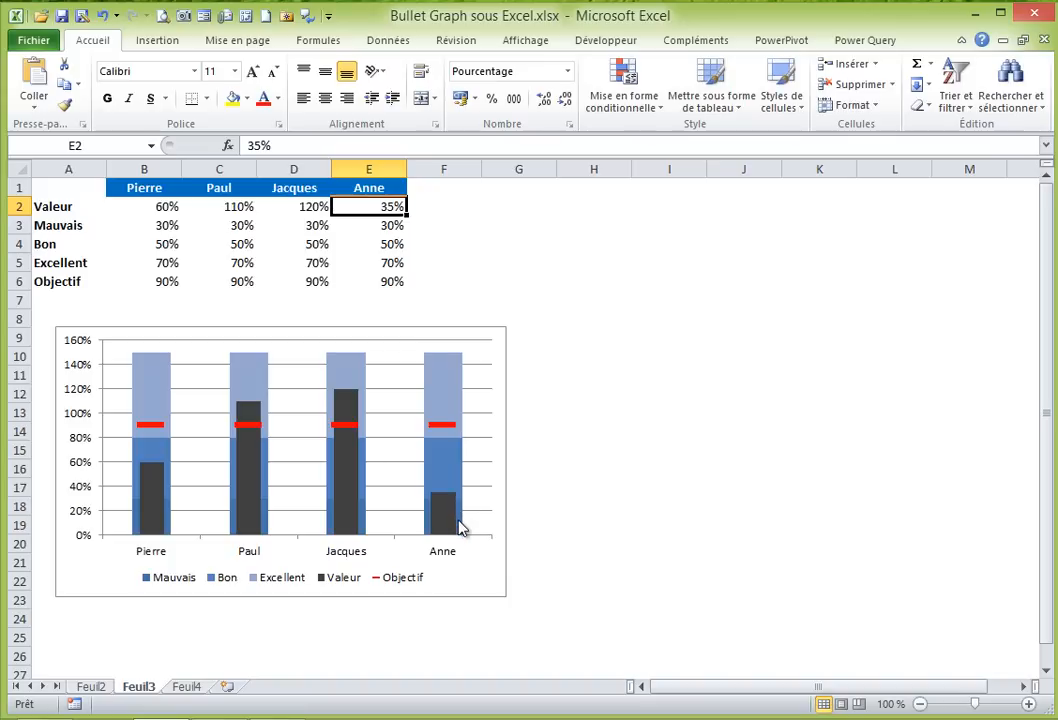
pyautogui.moveTo(452, 522)
pyautogui.write('45')
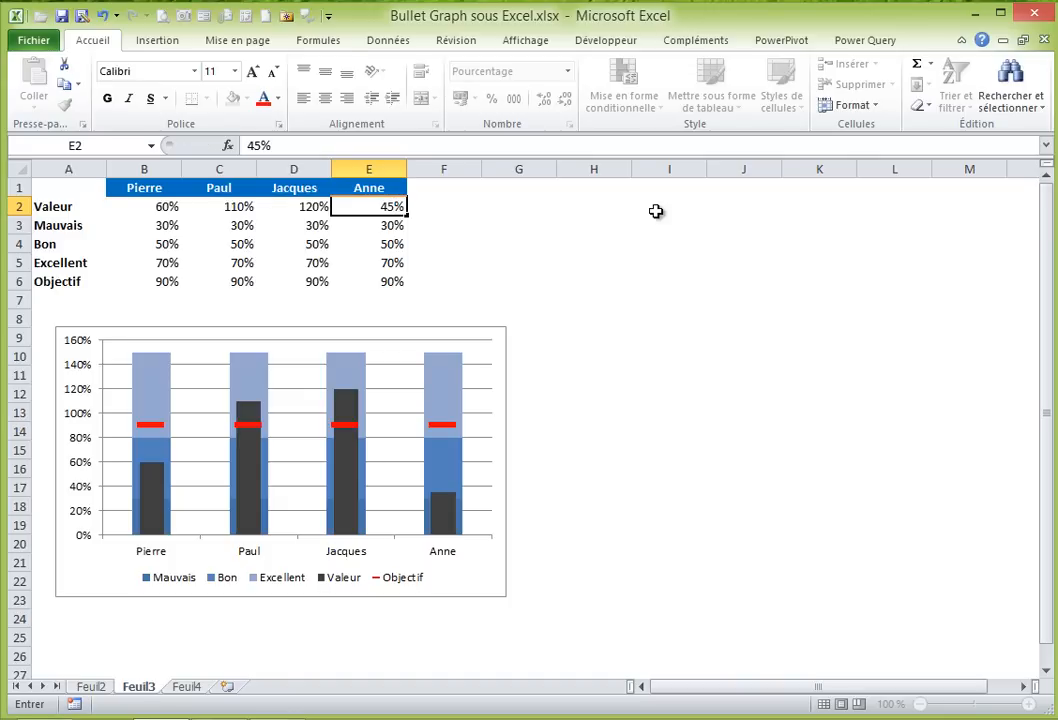
pyautogui.press('Return')
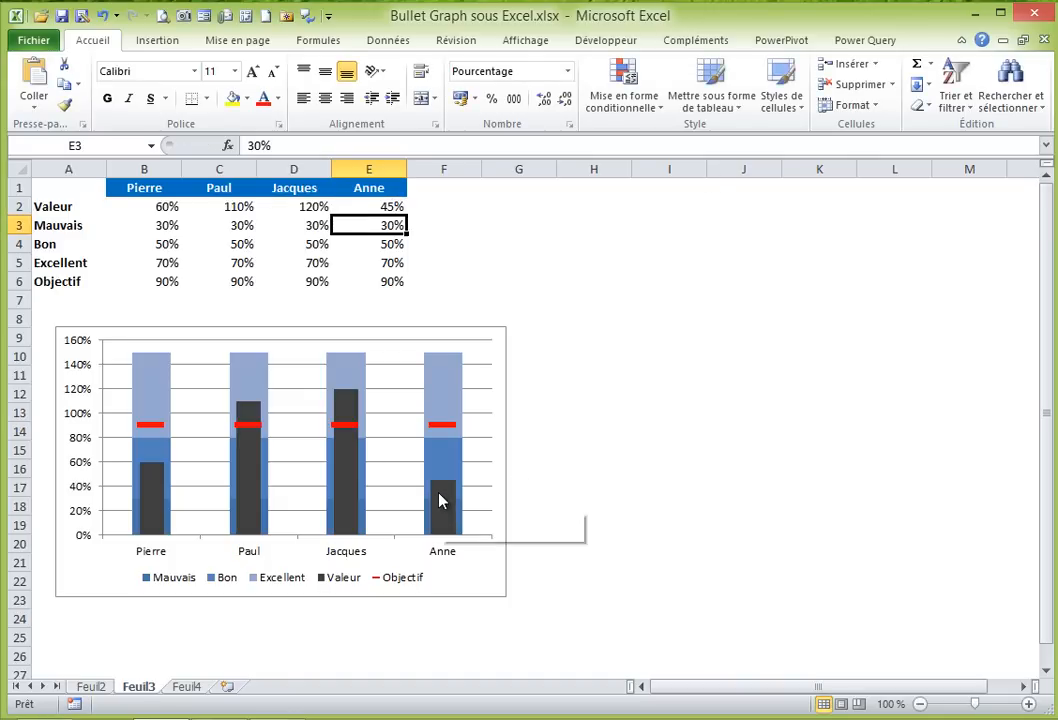
pyautogui.moveTo(440, 500)
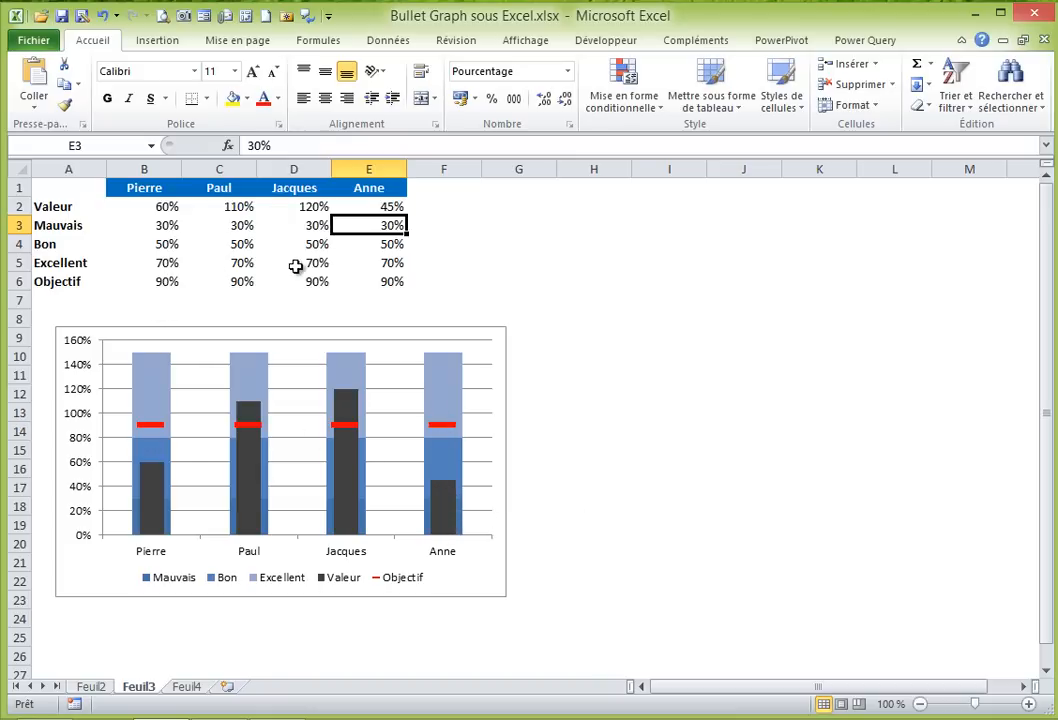
# Set the fourth person's Objectif in cell E6 to 80%
pyautogui.click(391, 286)
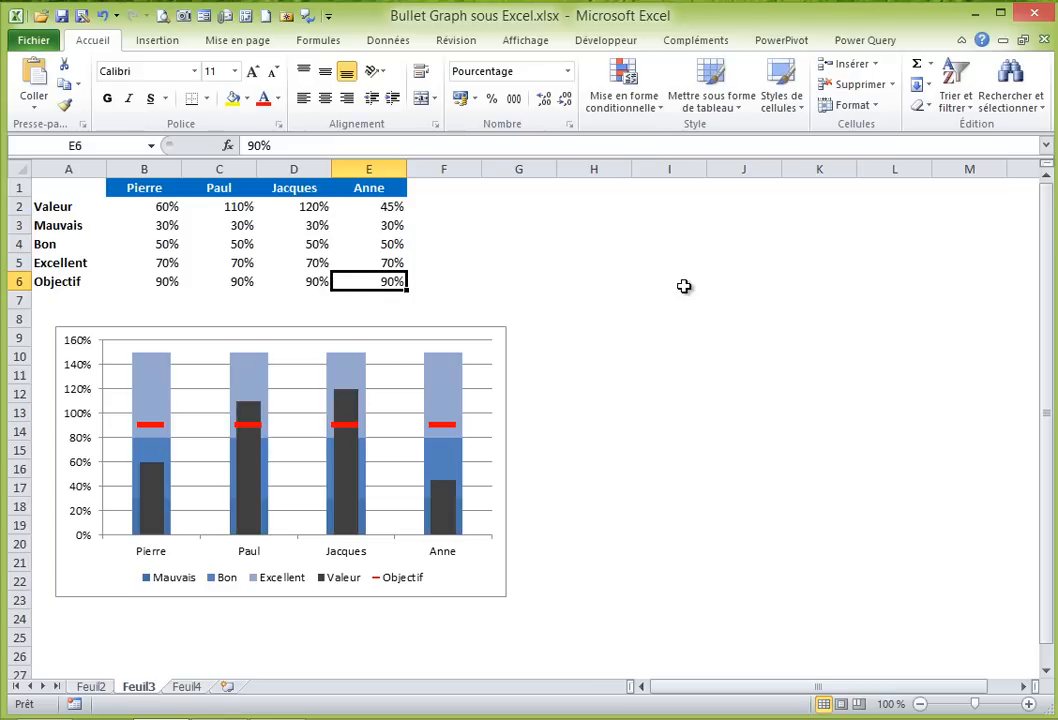
pyautogui.write('8')
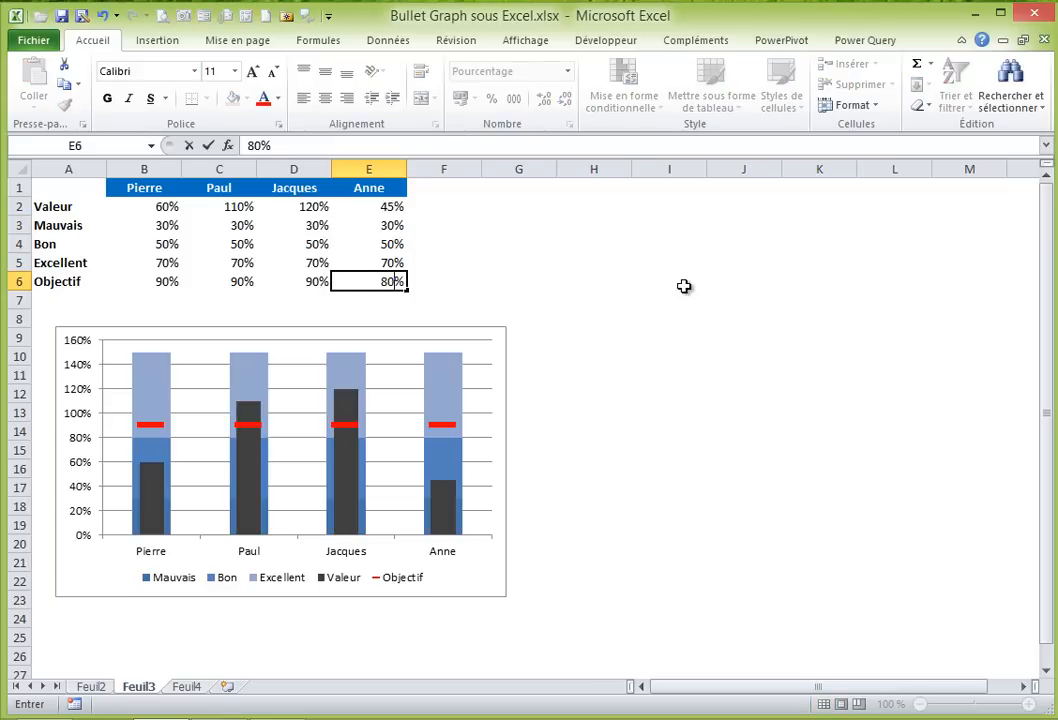
pyautogui.write('0')
pyautogui.press('Return')
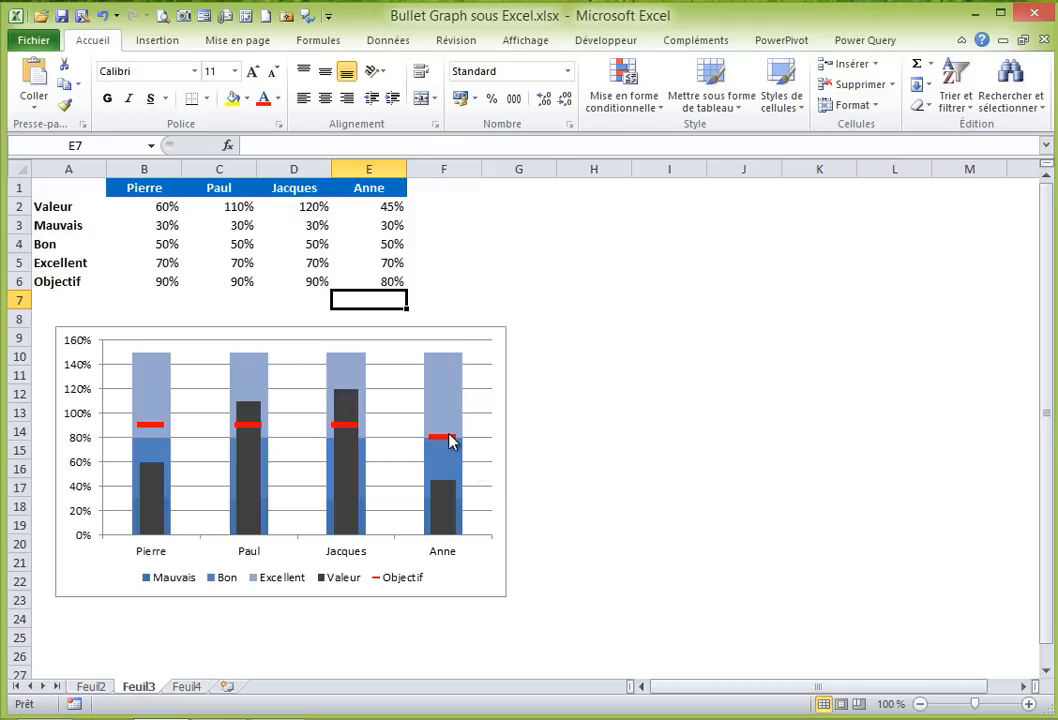
pyautogui.moveTo(450, 441)
# Examine the Ventes 2014 amounts and the matching percentage table with its sum formula on sheet Feuil4, and return to Feuil3
pyautogui.click(125, 188)
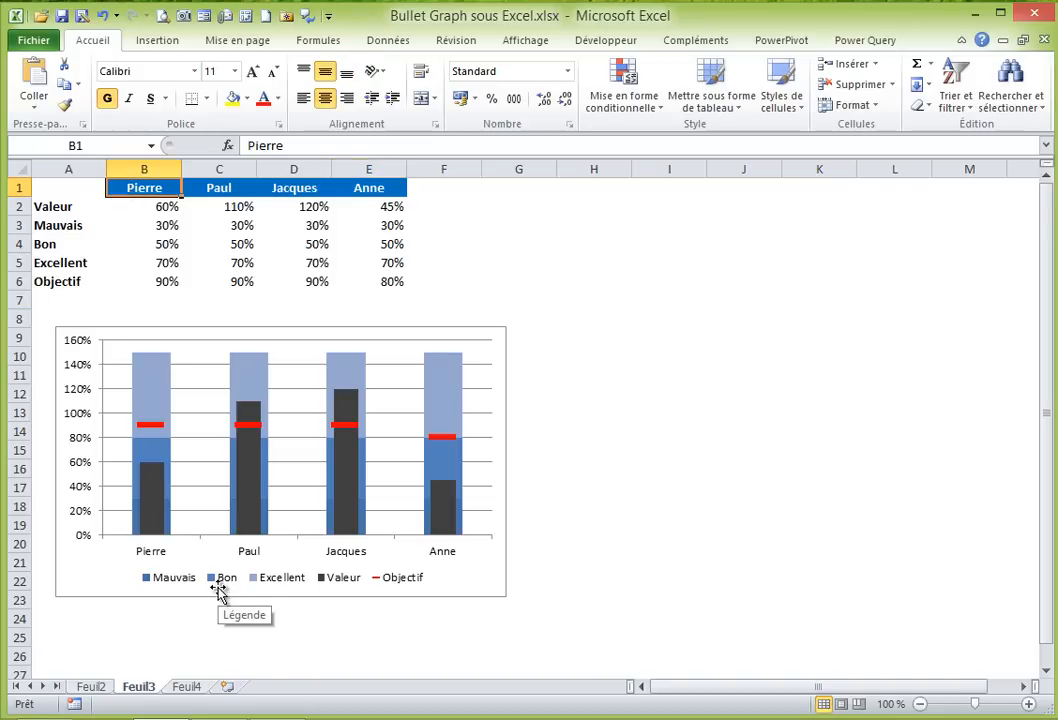
pyautogui.click(190, 687)
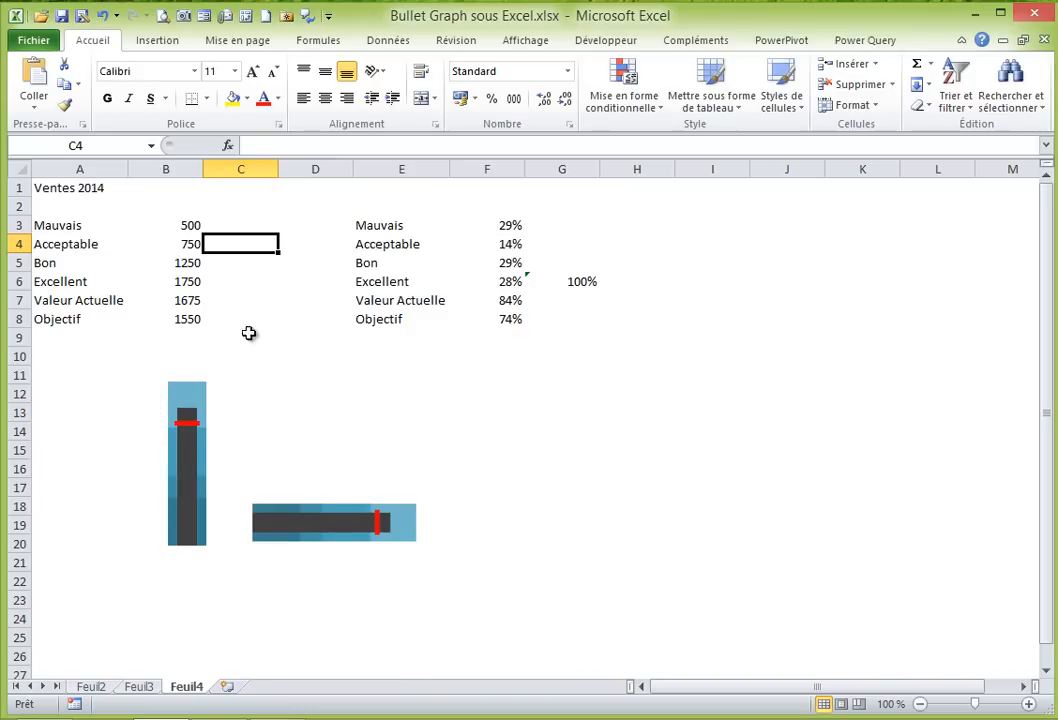
pyautogui.click(180, 222)
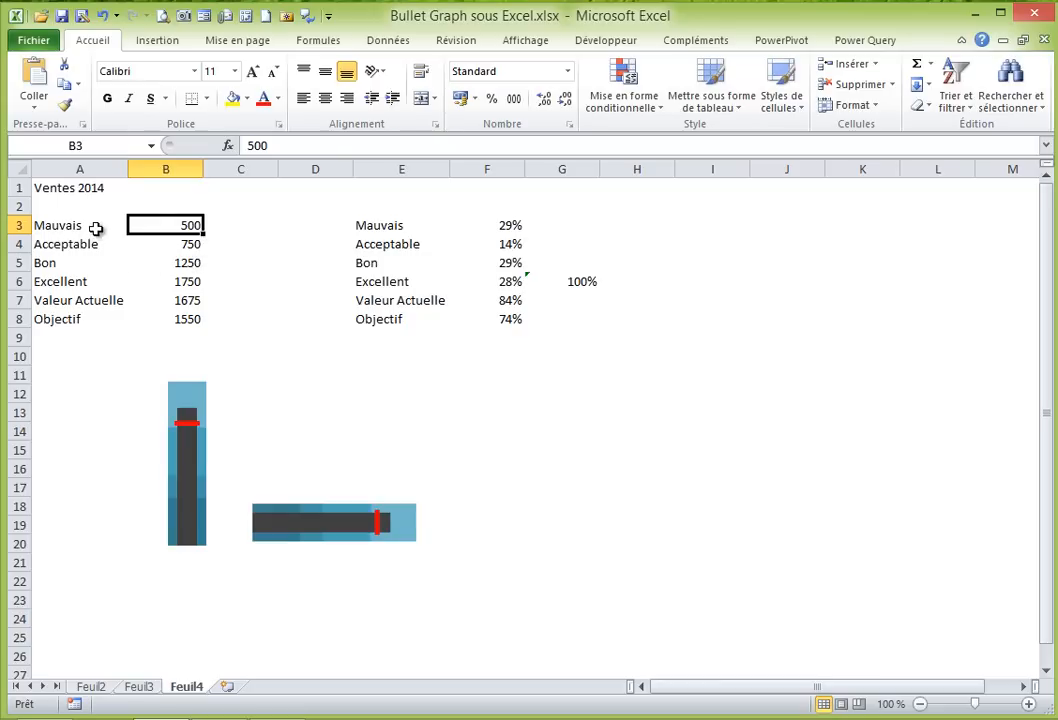
pyautogui.click(186, 300)
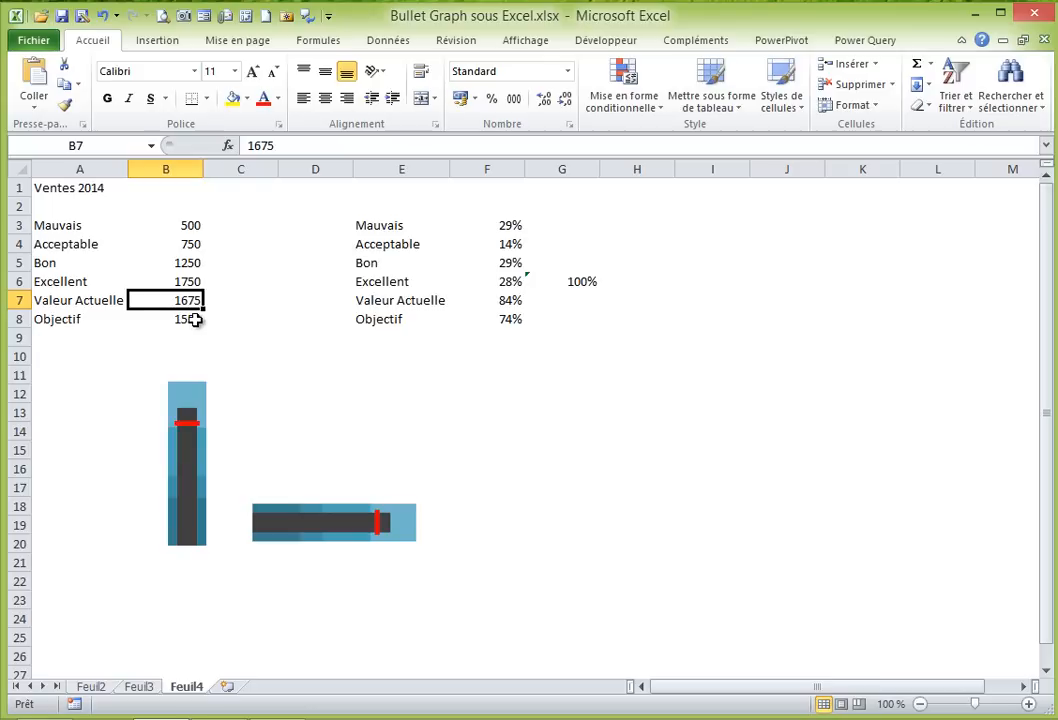
pyautogui.click(194, 319)
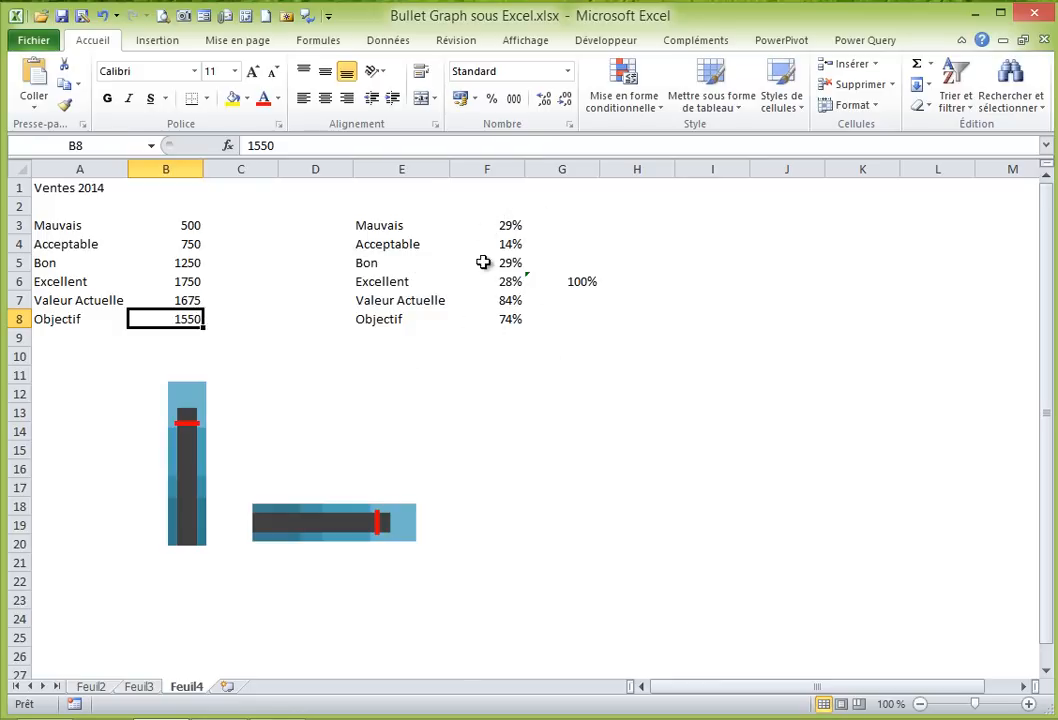
pyautogui.click(513, 225)
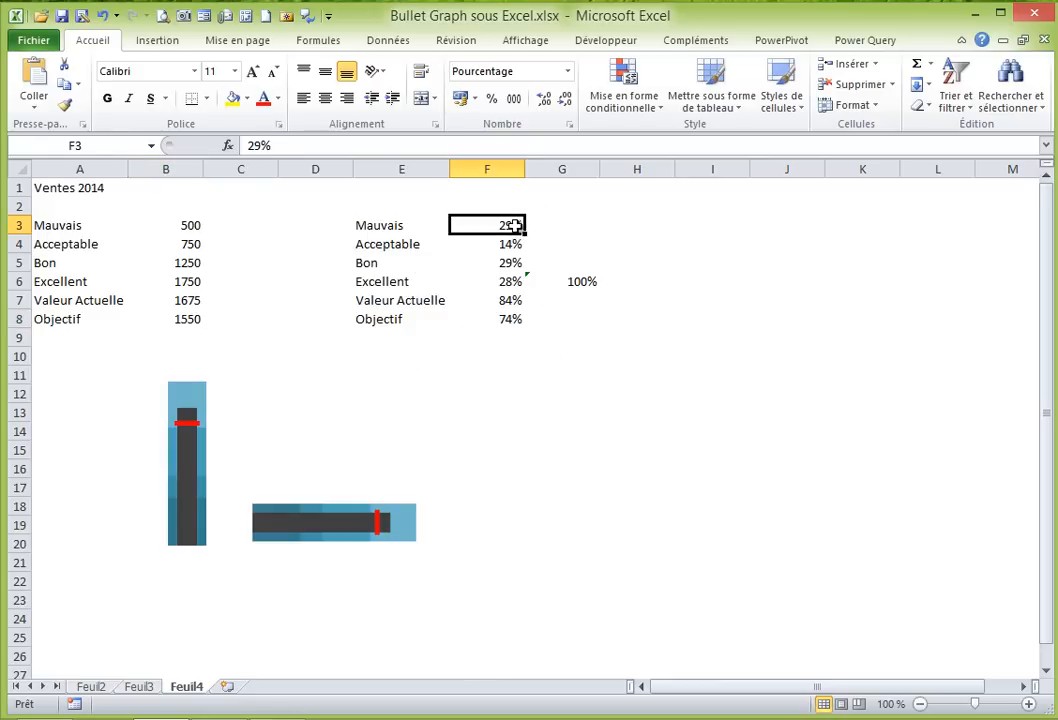
pyautogui.click(508, 263)
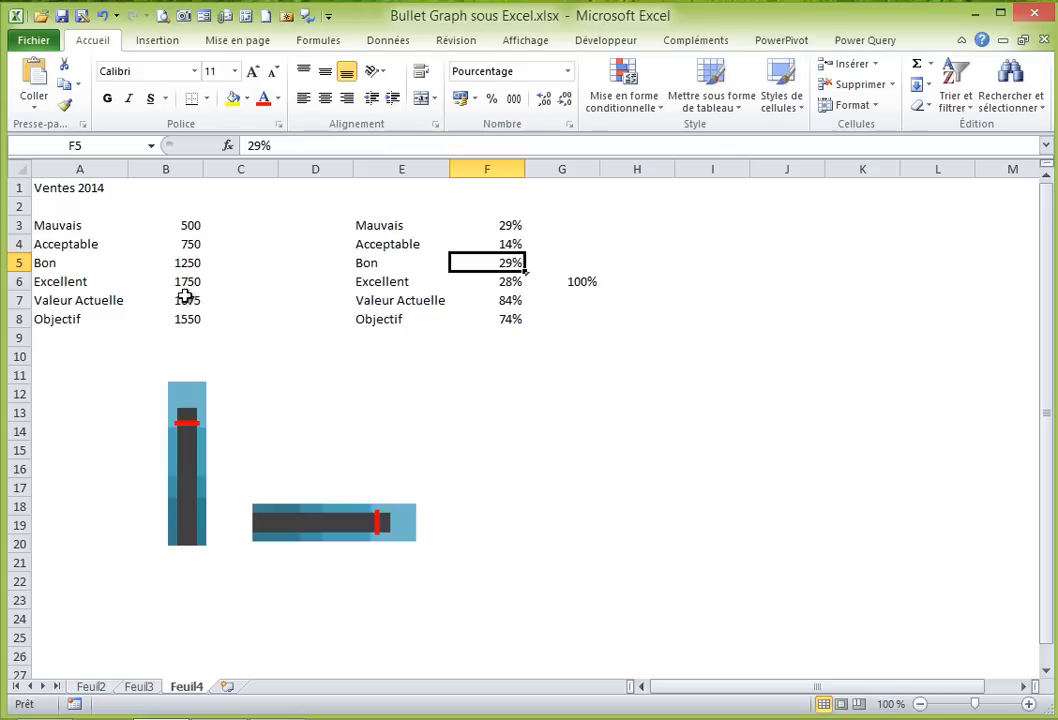
pyautogui.click(583, 281)
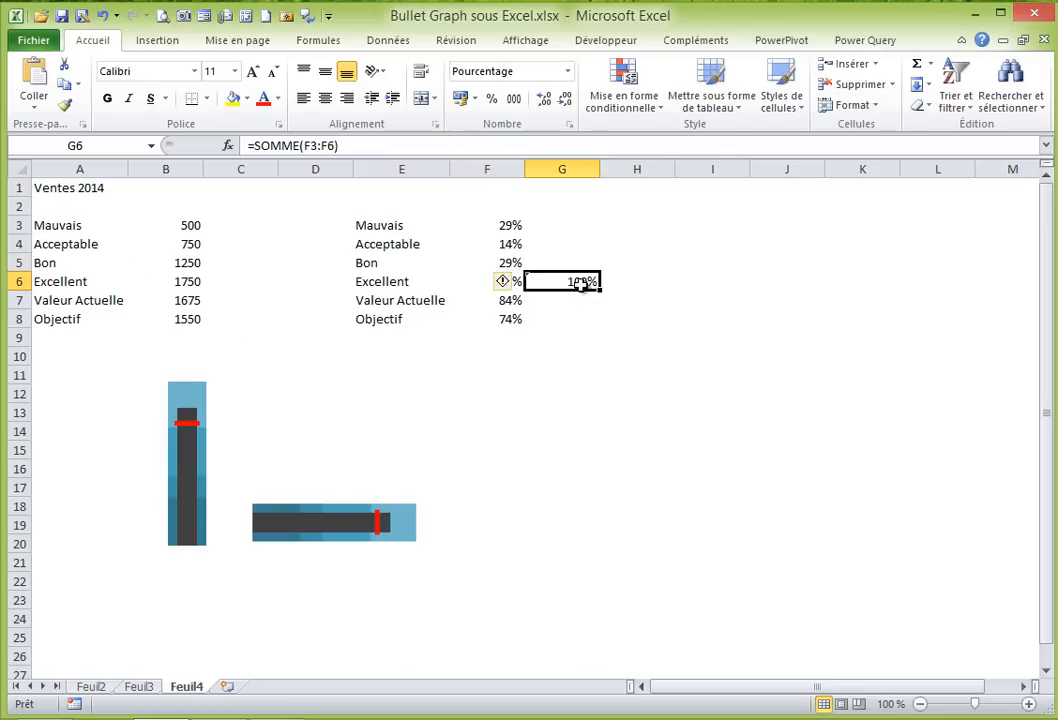
pyautogui.moveTo(509, 284)
pyautogui.click(138, 687)
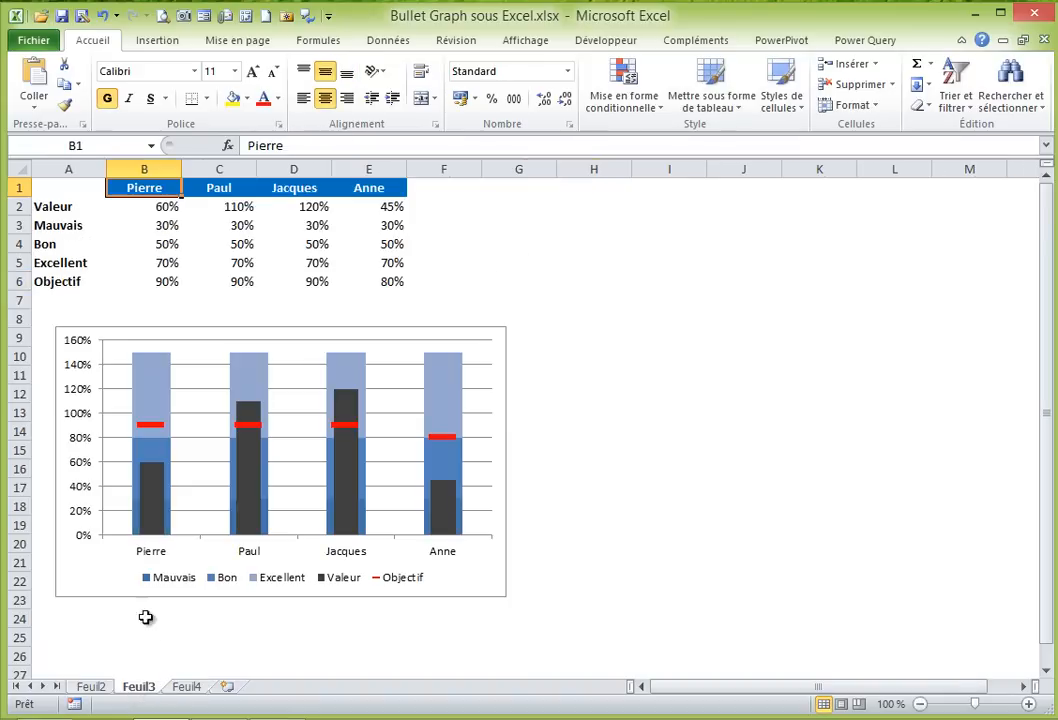
pyautogui.click(524, 189)
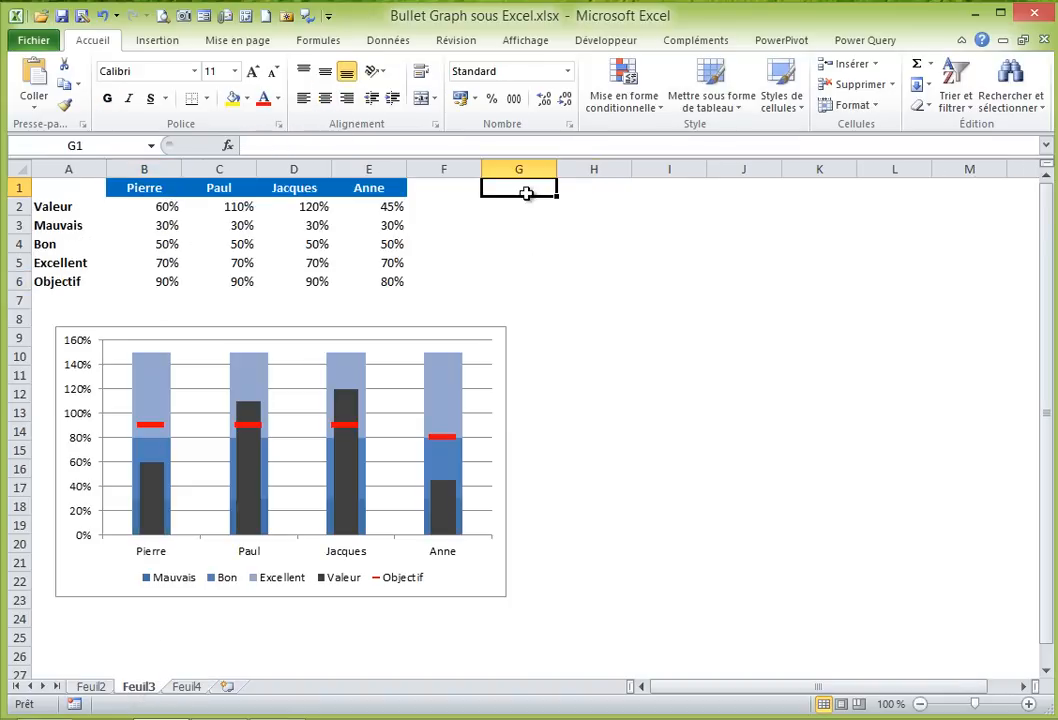